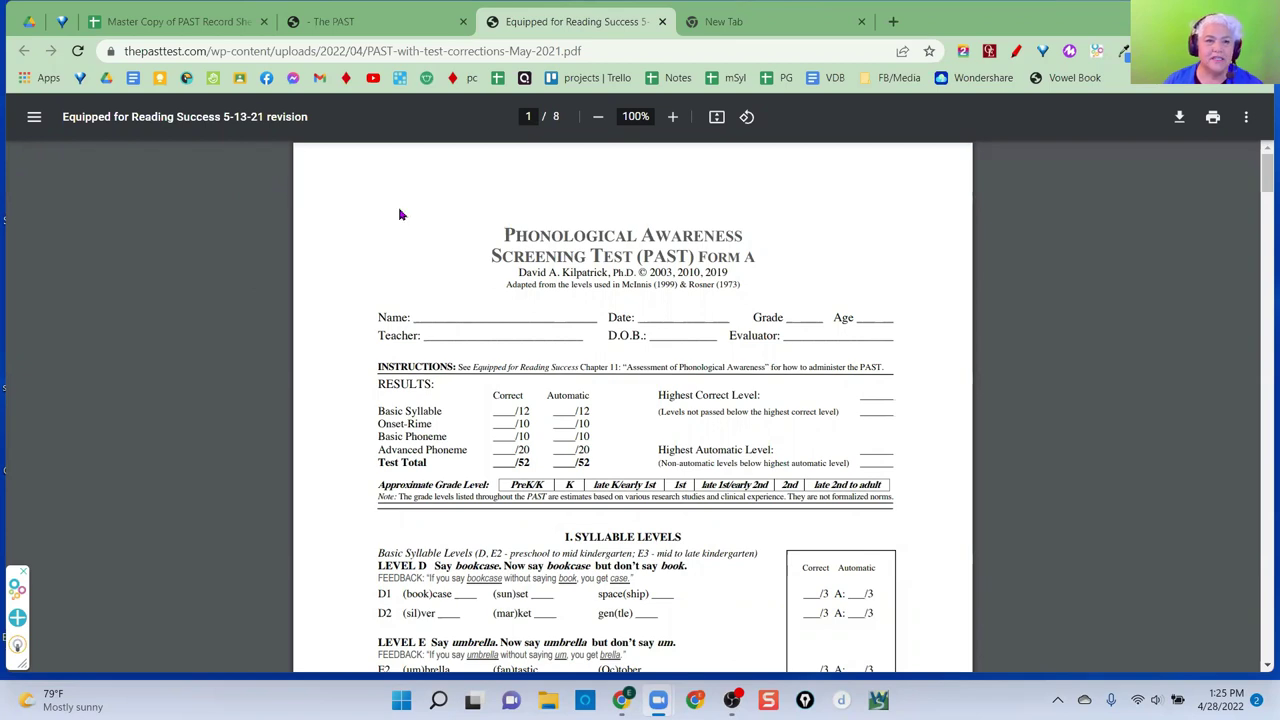
- Scroll through the PAST Form A test PDF pages, then back up to page 1's results summary
{"action": "scroll", "coordinate": [885, 310], "scroll_direction": "down", "scroll_amount": 5}
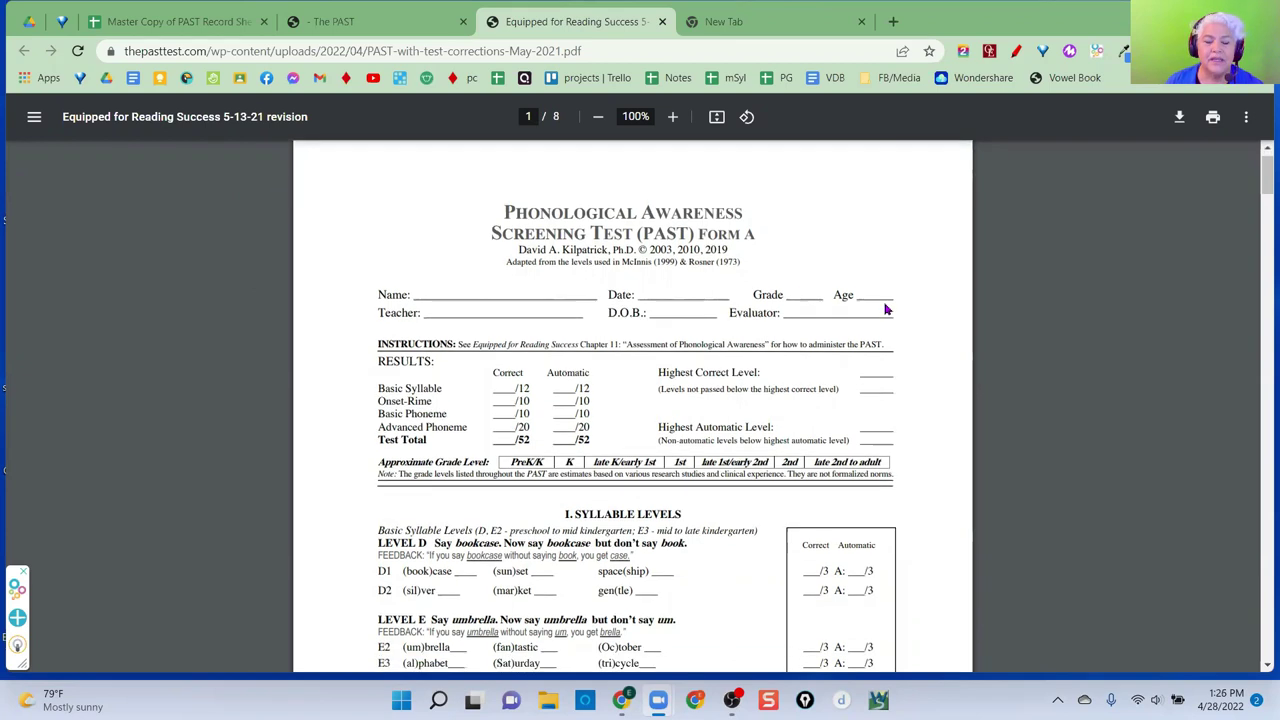
{"action": "scroll", "coordinate": [885, 310], "scroll_direction": "down", "scroll_amount": 5}
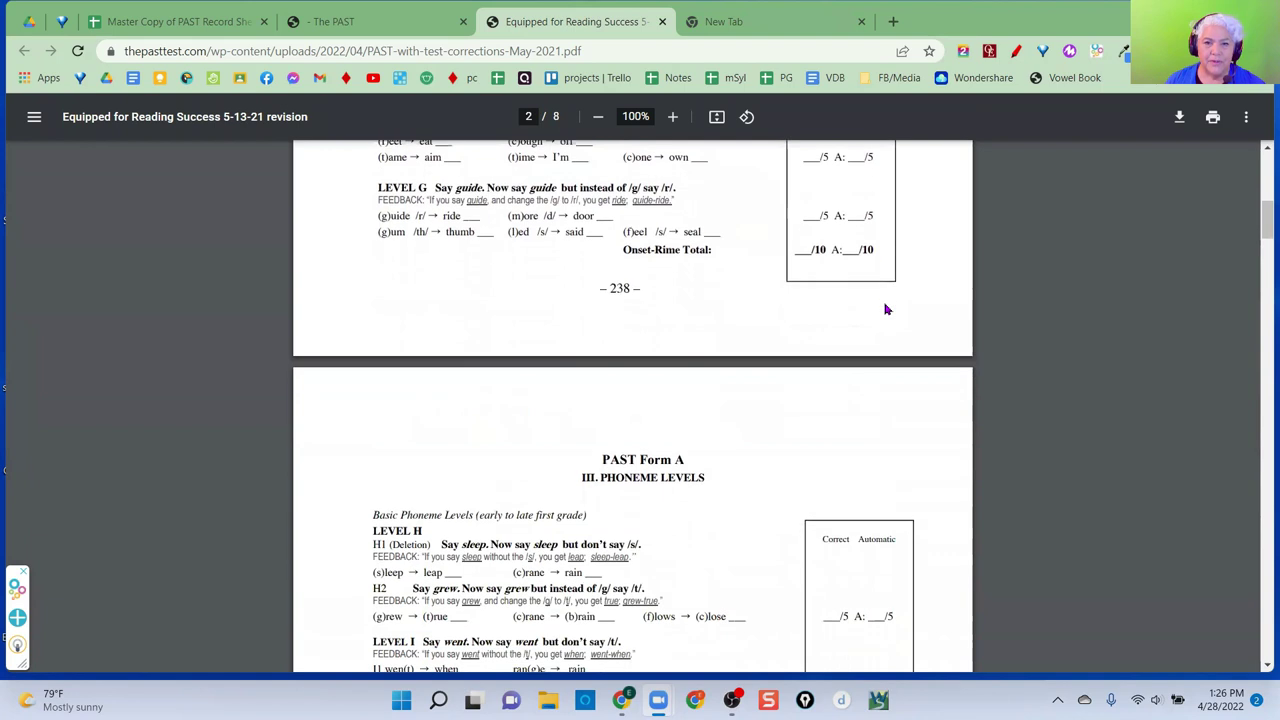
{"action": "scroll", "coordinate": [885, 310], "scroll_direction": "down", "scroll_amount": 6}
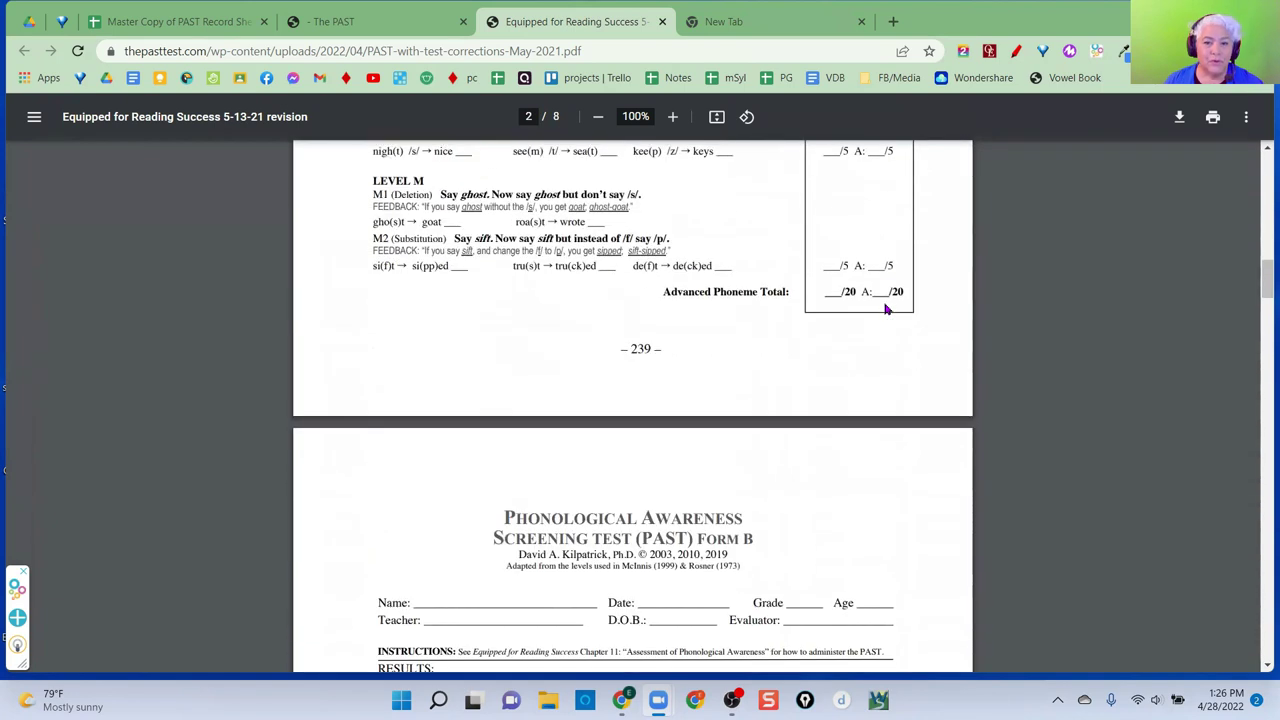
{"action": "scroll", "coordinate": [882, 302], "scroll_direction": "down", "scroll_amount": 5}
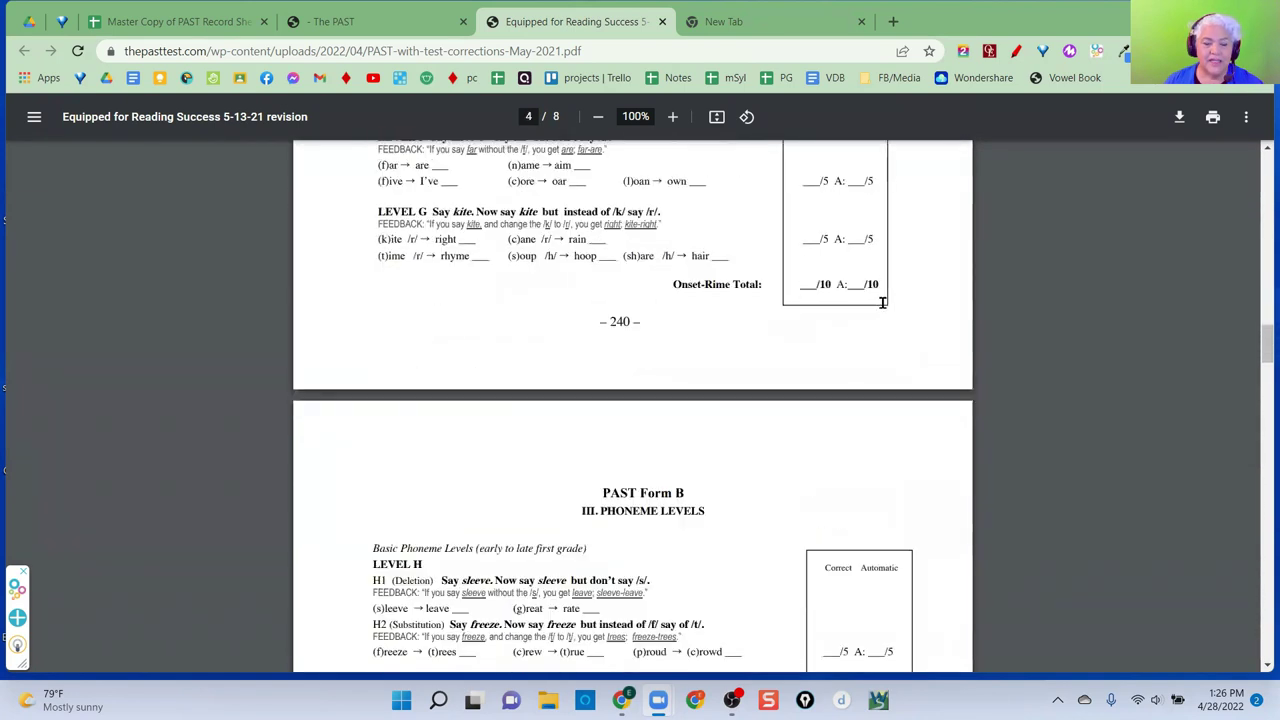
{"action": "scroll", "coordinate": [882, 302], "scroll_direction": "up", "scroll_amount": 15}
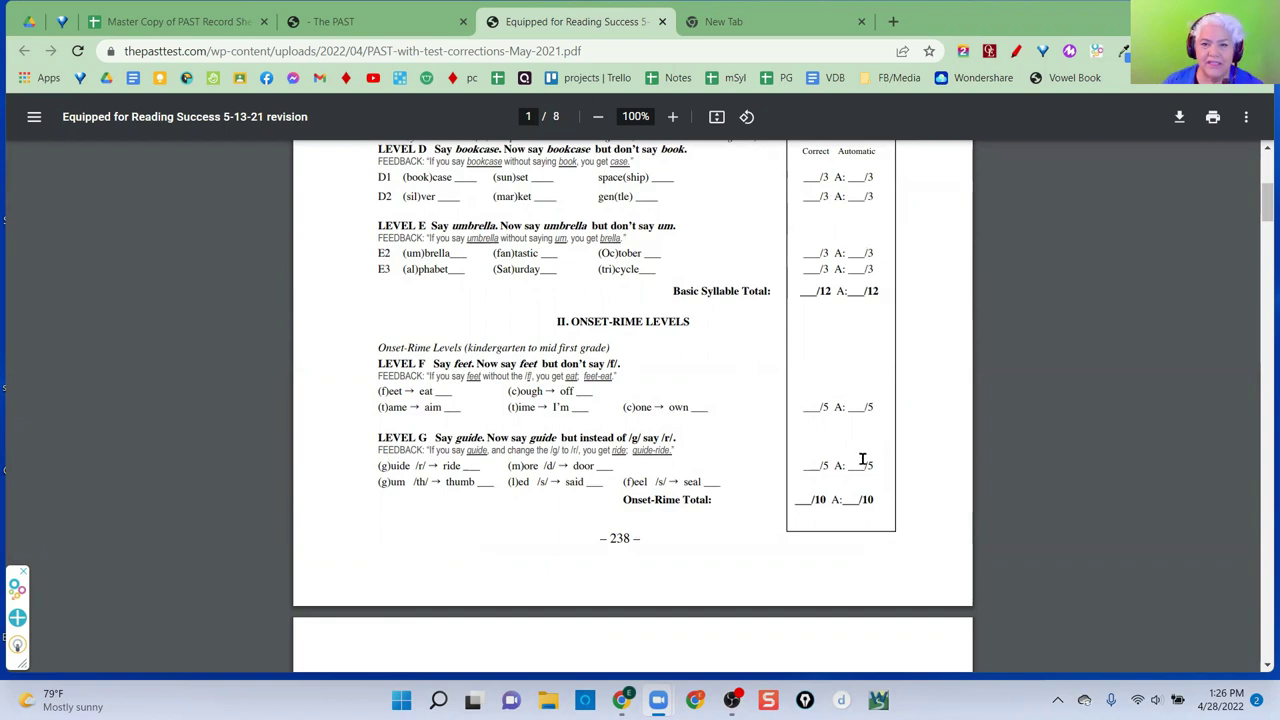
{"action": "scroll", "coordinate": [886, 388], "scroll_direction": "up", "scroll_amount": 3}
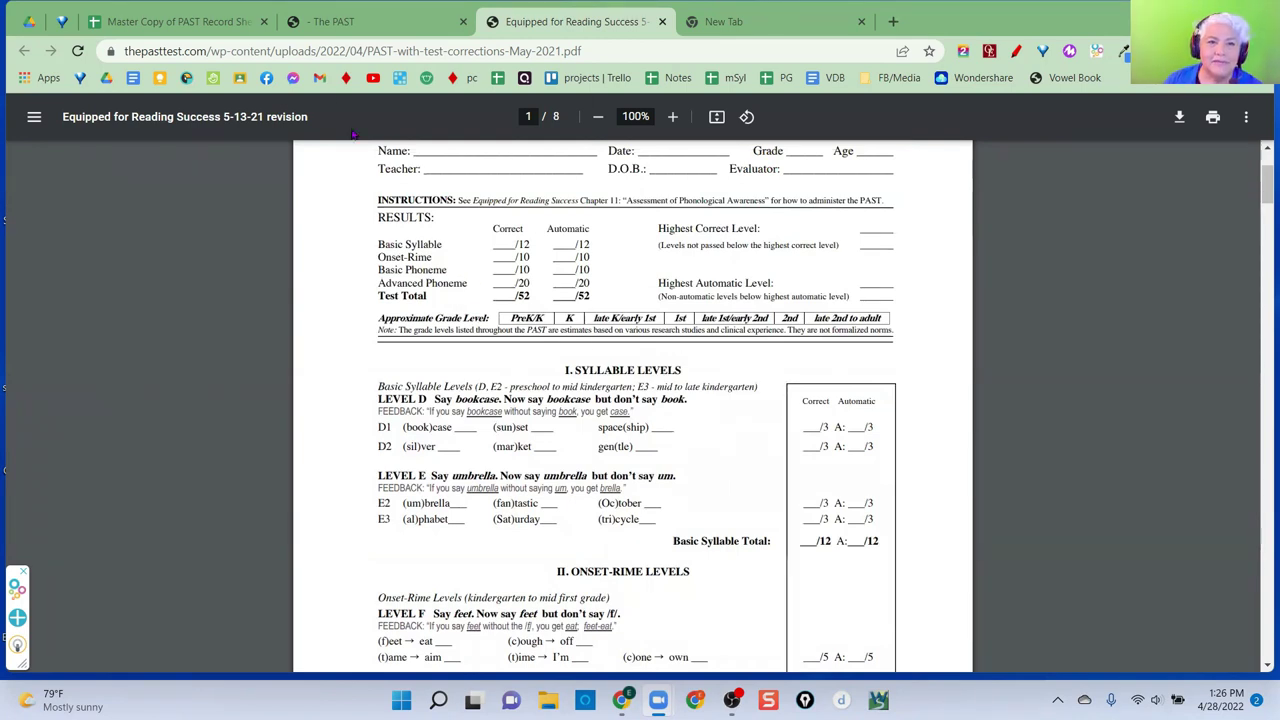
{"action": "left_click", "coordinate": [198, 28]}
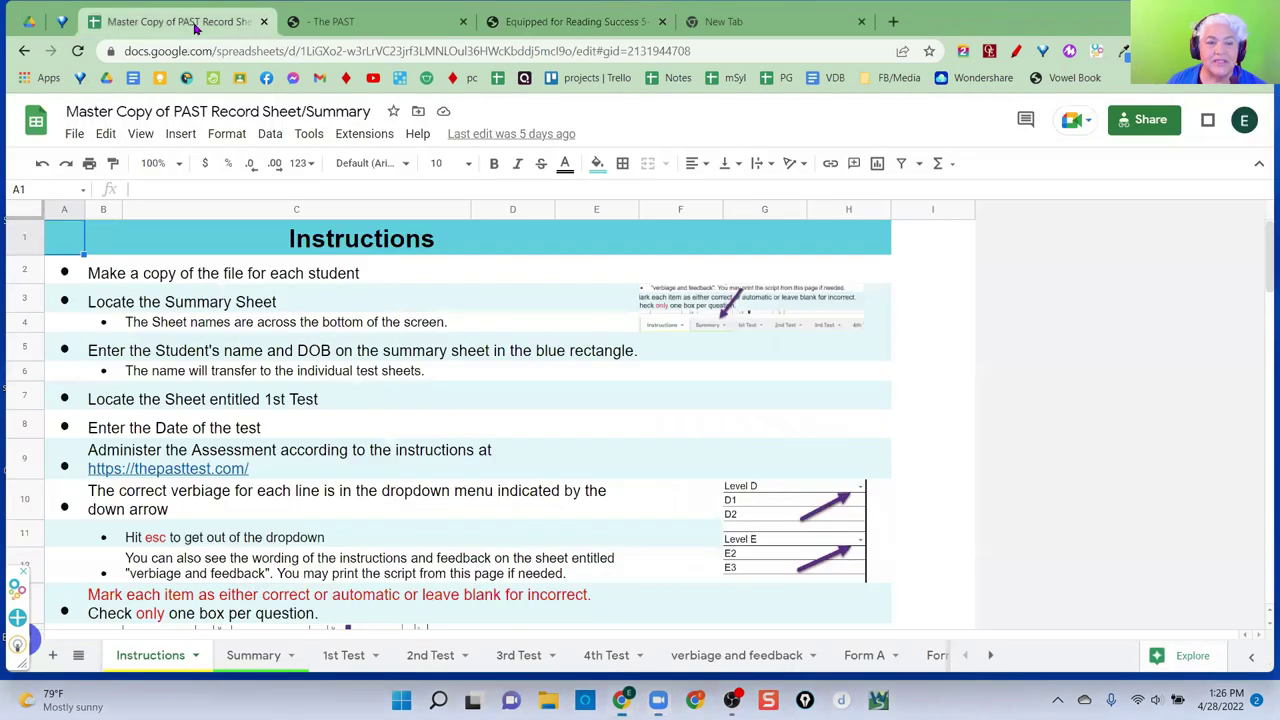
{"action": "left_click", "coordinate": [268, 668]}
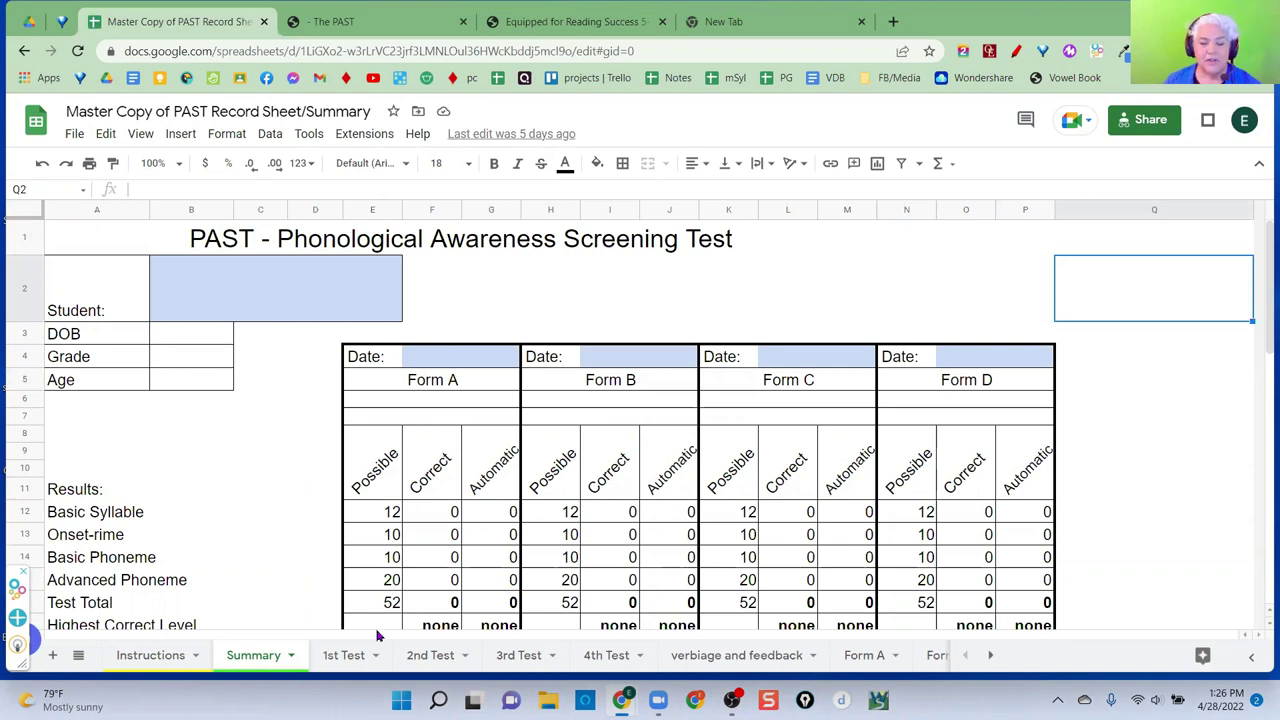
{"action": "scroll", "coordinate": [413, 572], "scroll_direction": "down", "scroll_amount": 5}
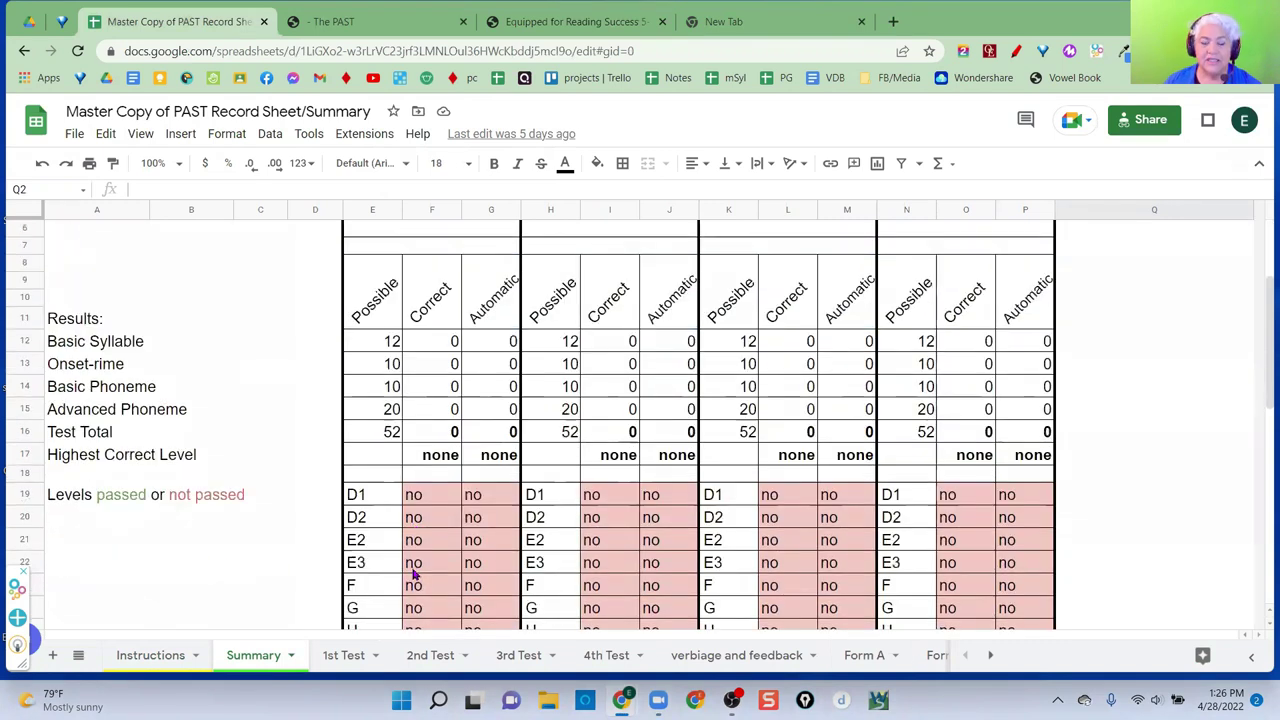
{"action": "scroll", "coordinate": [413, 572], "scroll_direction": "down", "scroll_amount": 1}
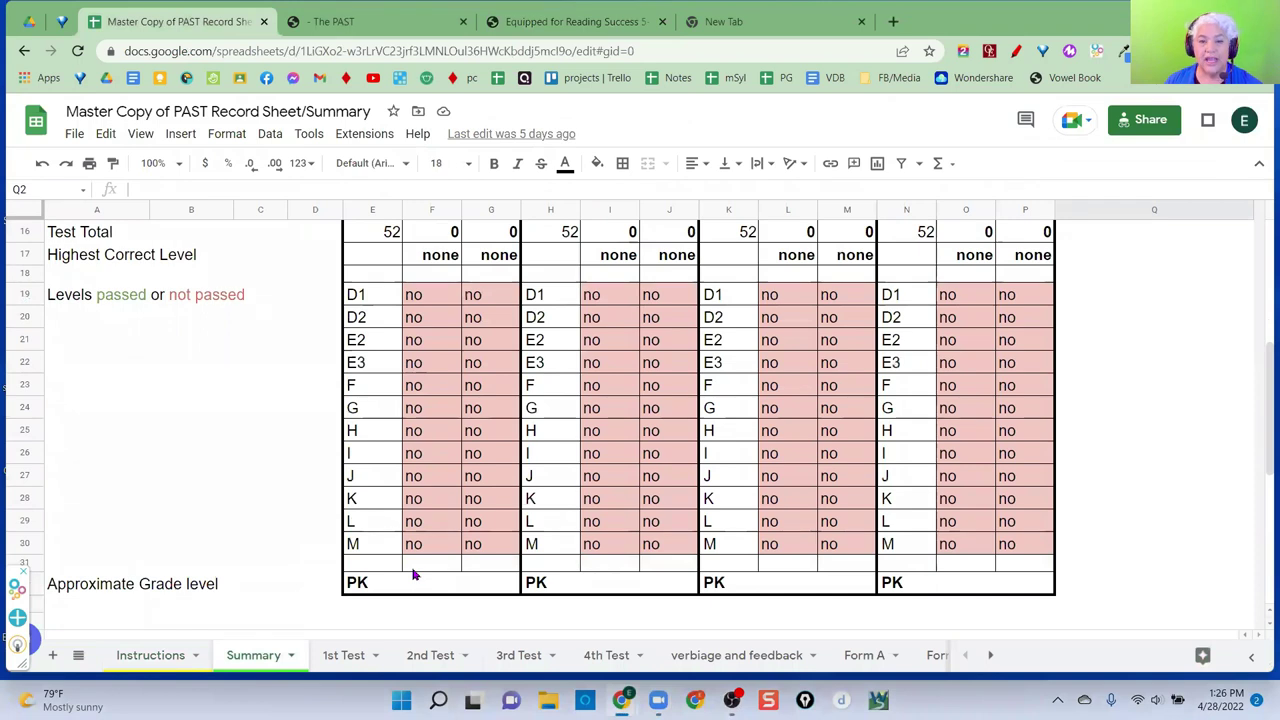
{"action": "scroll", "coordinate": [413, 572], "scroll_direction": "up", "scroll_amount": 3}
{"action": "scroll", "coordinate": [413, 572], "scroll_direction": "down", "scroll_amount": 1}
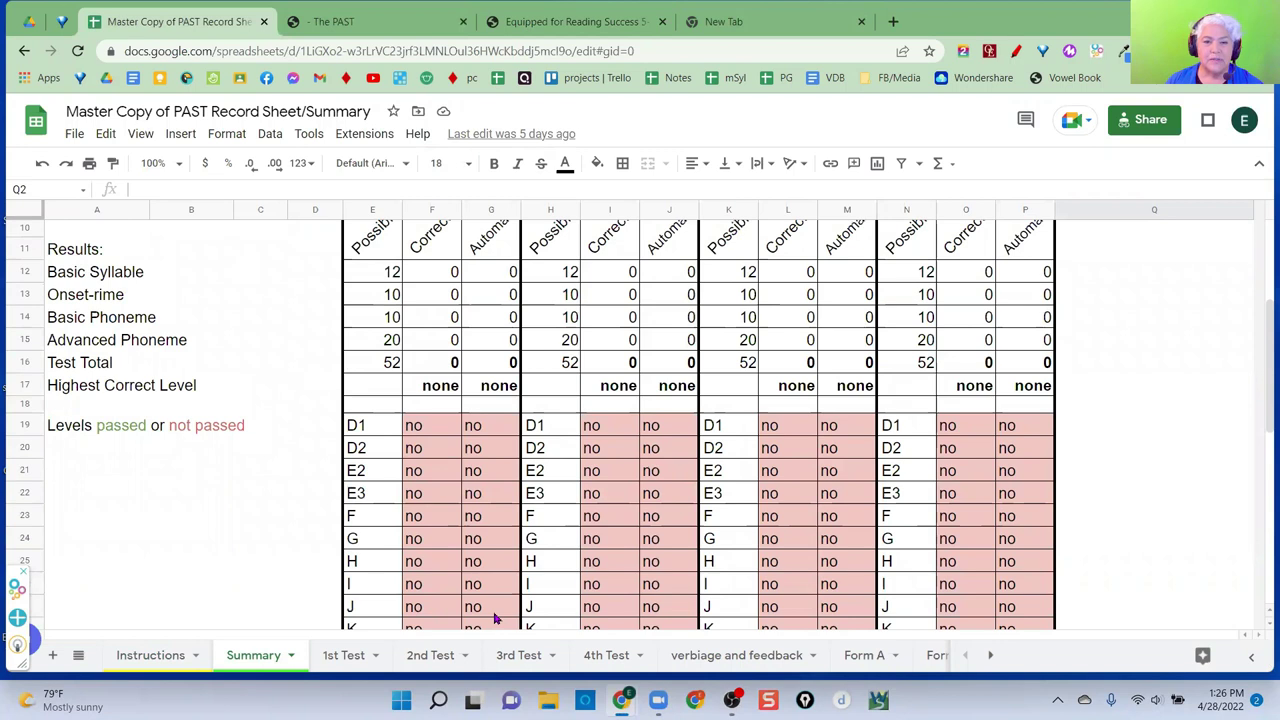
{"action": "scroll", "coordinate": [420, 590], "scroll_direction": "up", "scroll_amount": 3}
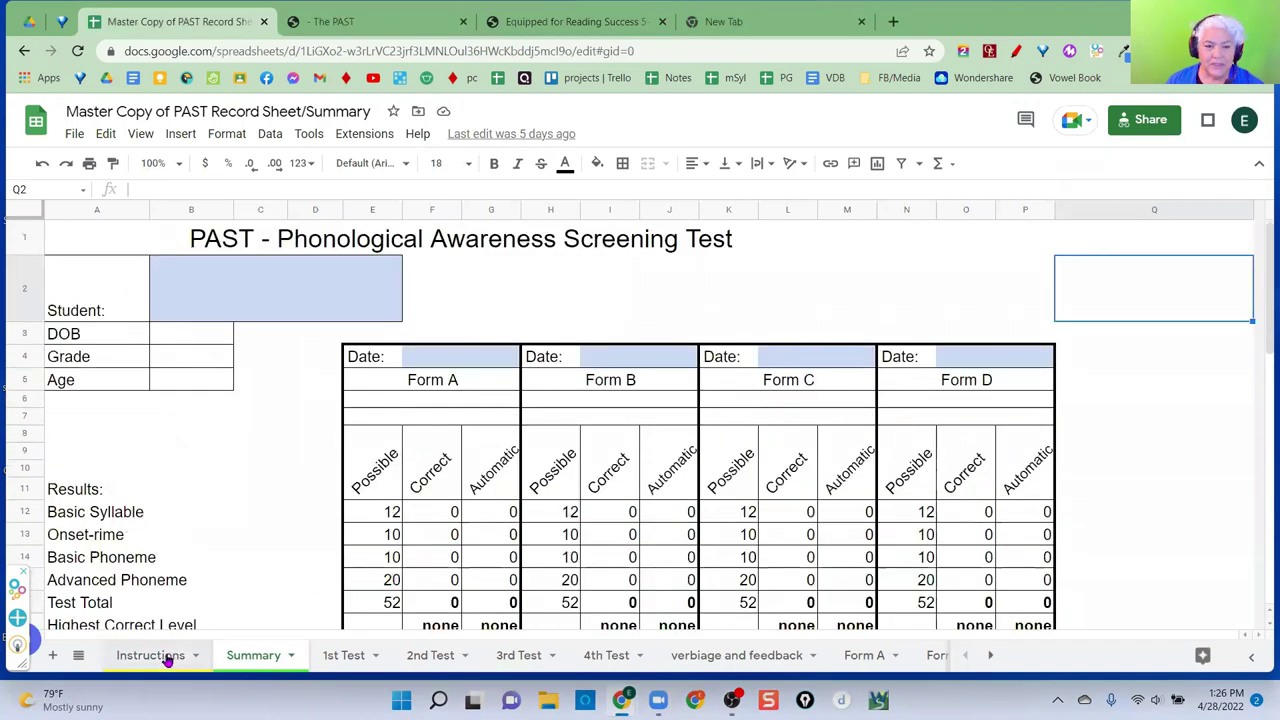
{"action": "left_click", "coordinate": [152, 657]}
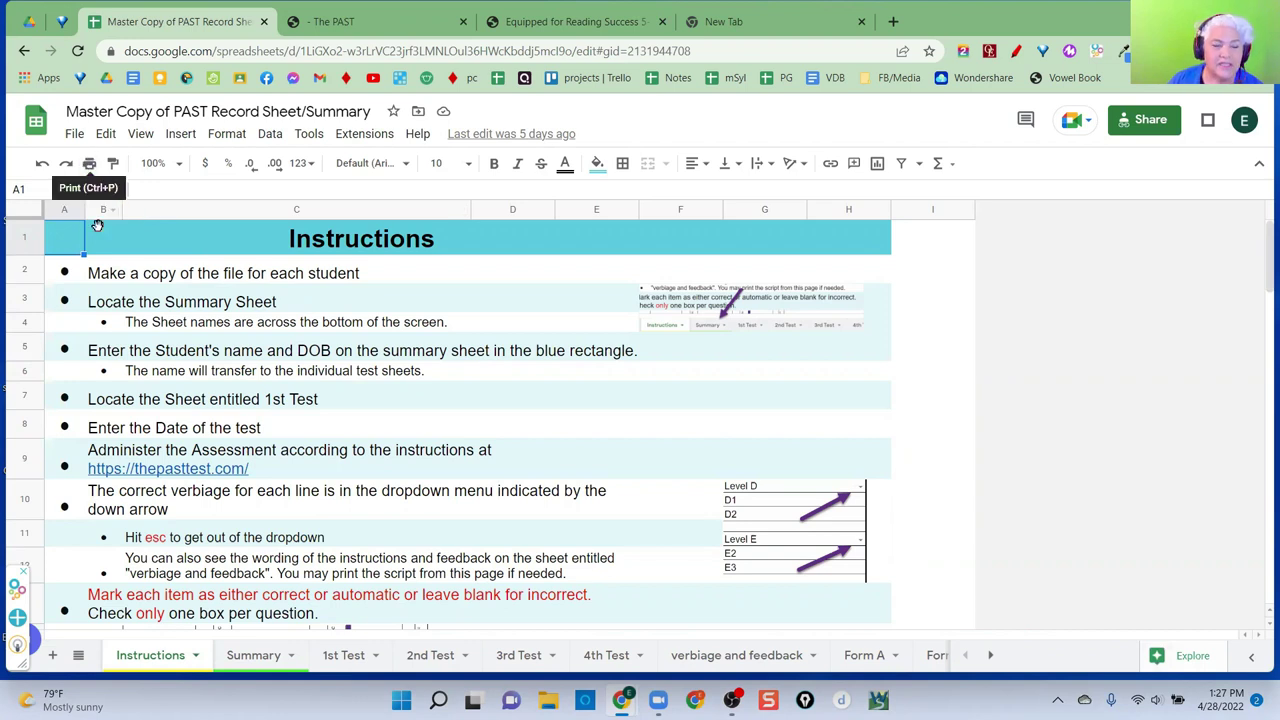
- Make a copy of the Master Copy of PAST Record Sheet workbook, keeping the default name
{"action": "left_click", "coordinate": [74, 136]}
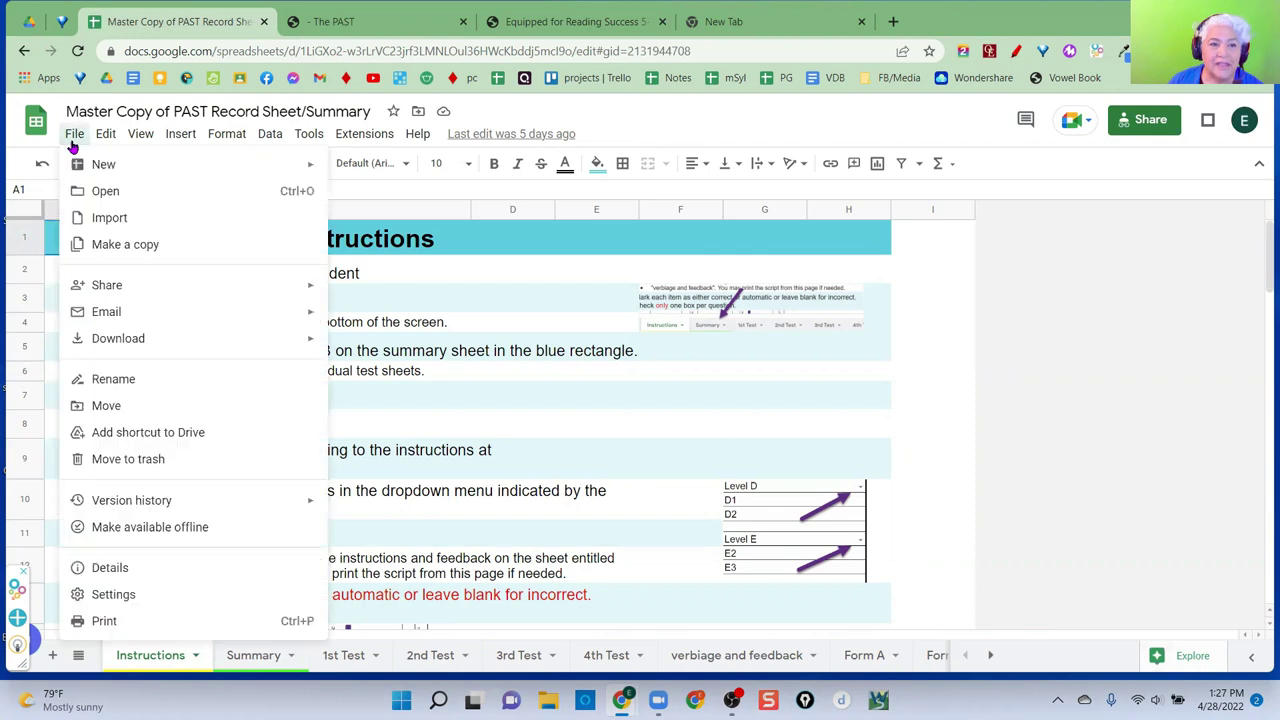
{"action": "left_click", "coordinate": [118, 245]}
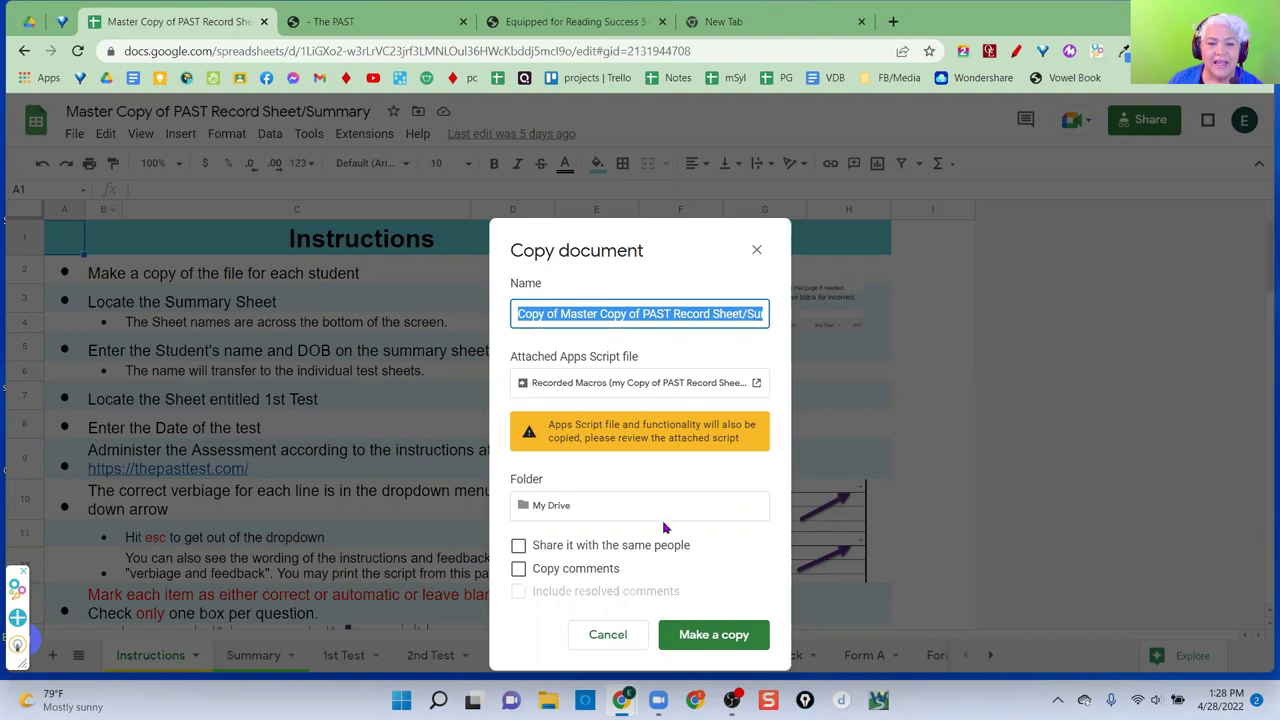
{"action": "left_click", "coordinate": [687, 641]}
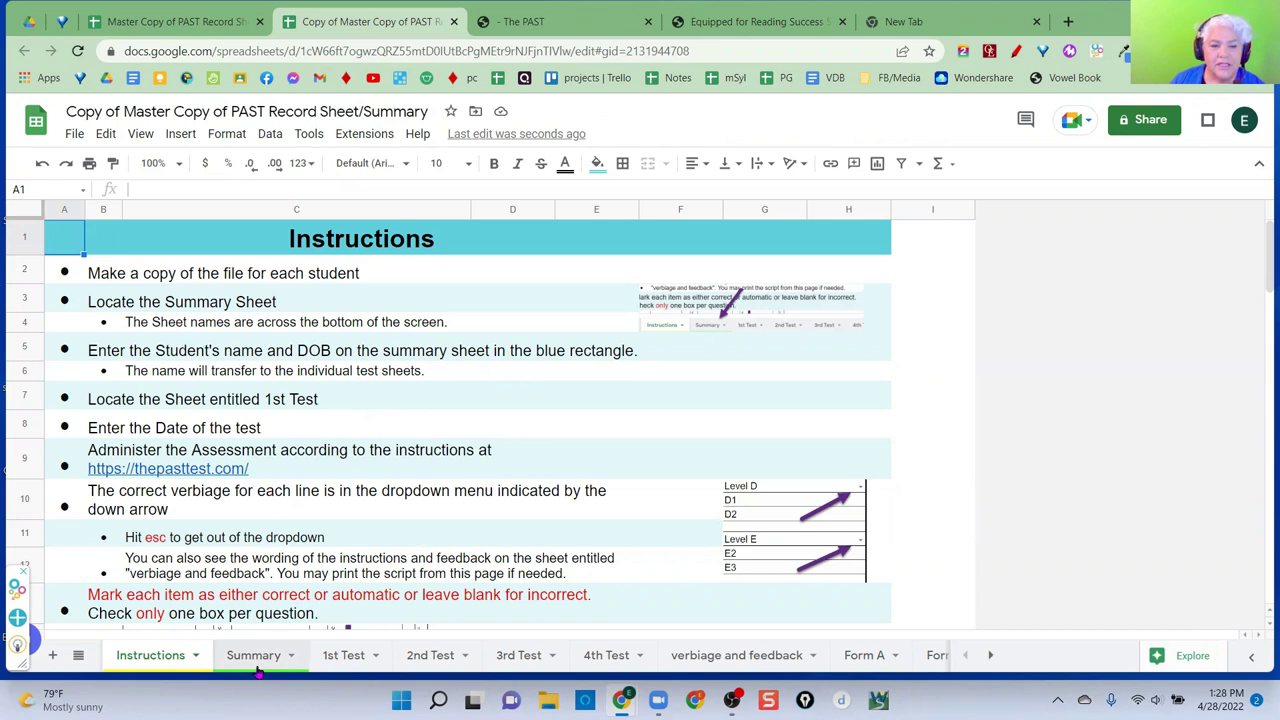
- On the Summary sheet, enter 'Student 1' as the student name in cell B2
{"action": "left_click", "coordinate": [255, 660]}
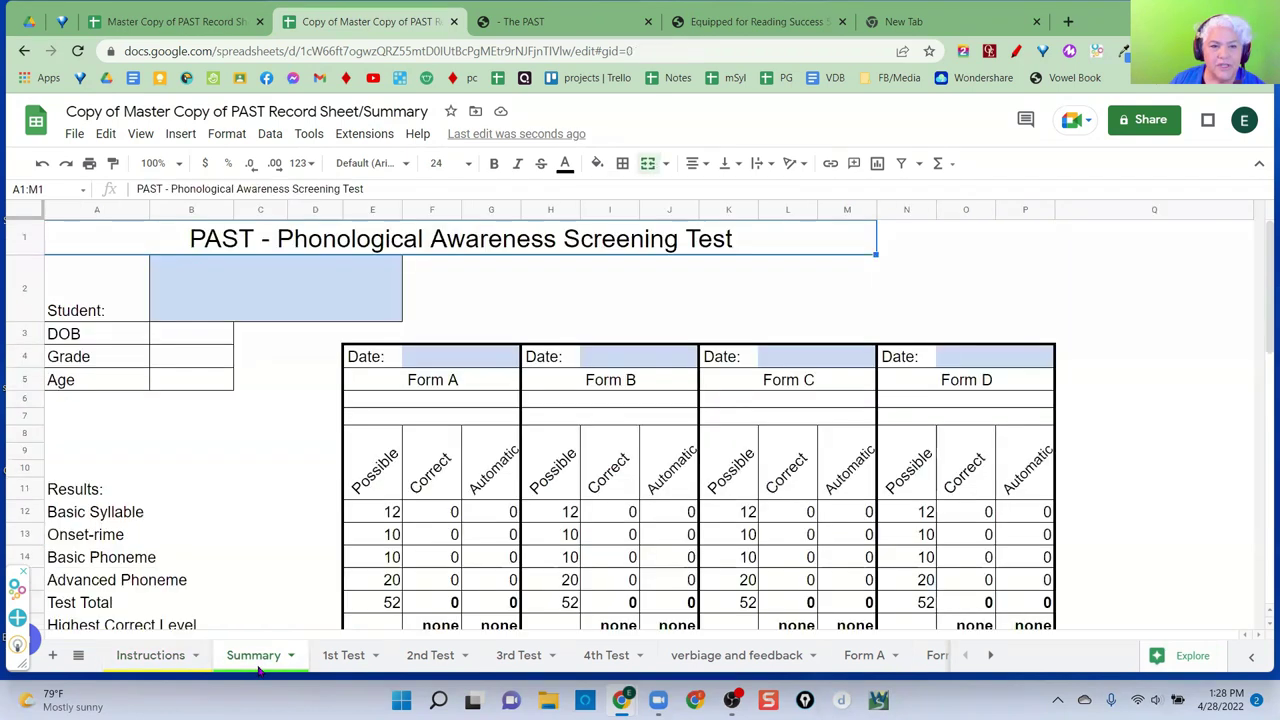
{"action": "left_click", "coordinate": [213, 307]}
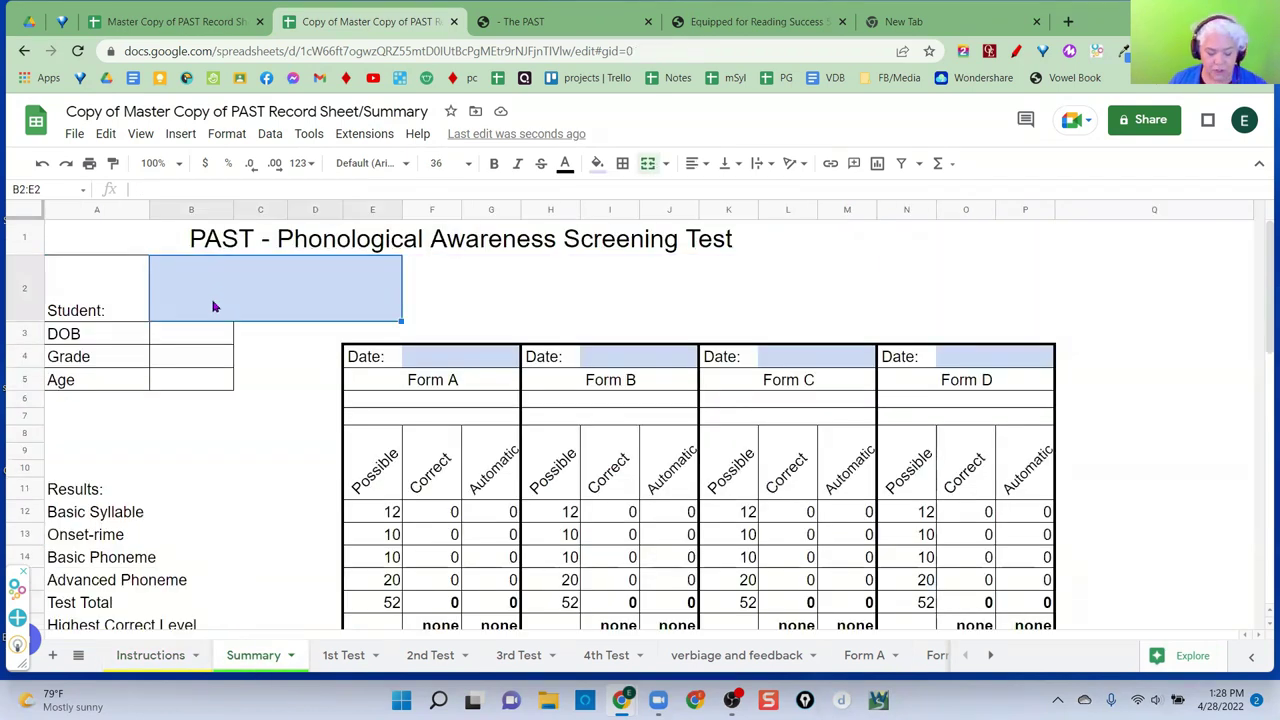
{"action": "type", "text": "Stud"}
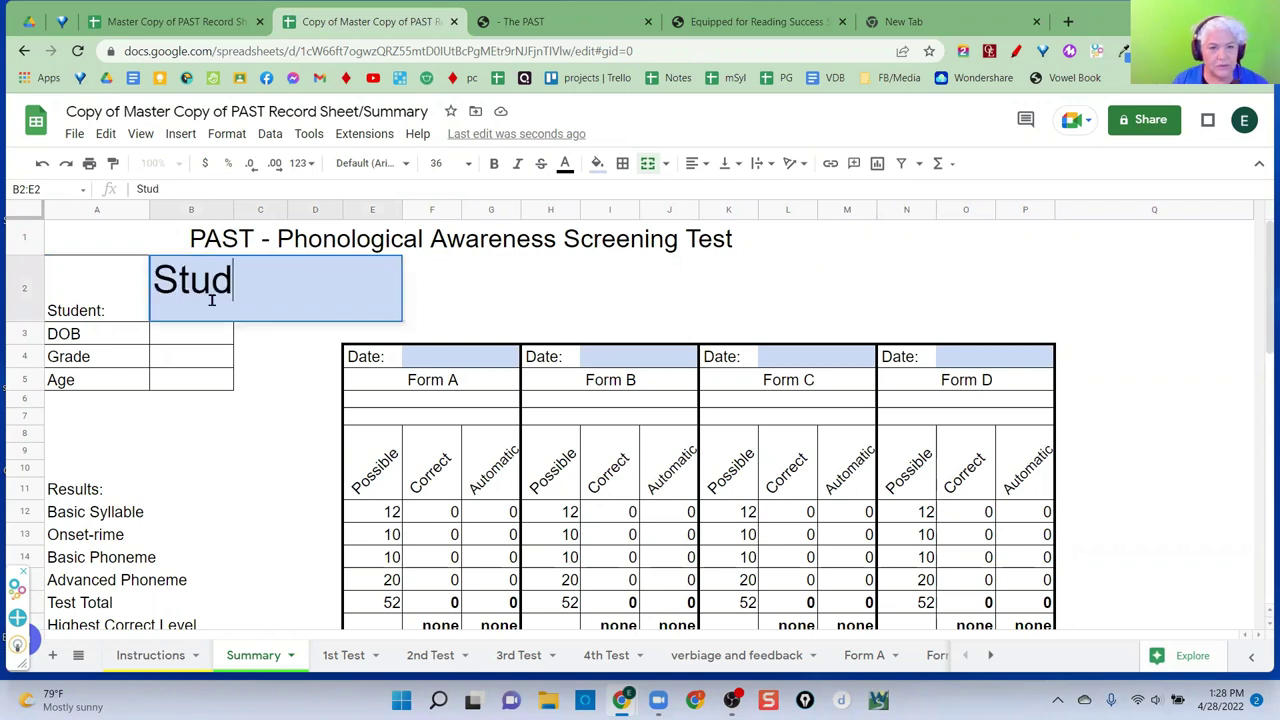
{"action": "type", "text": "ent 1"}
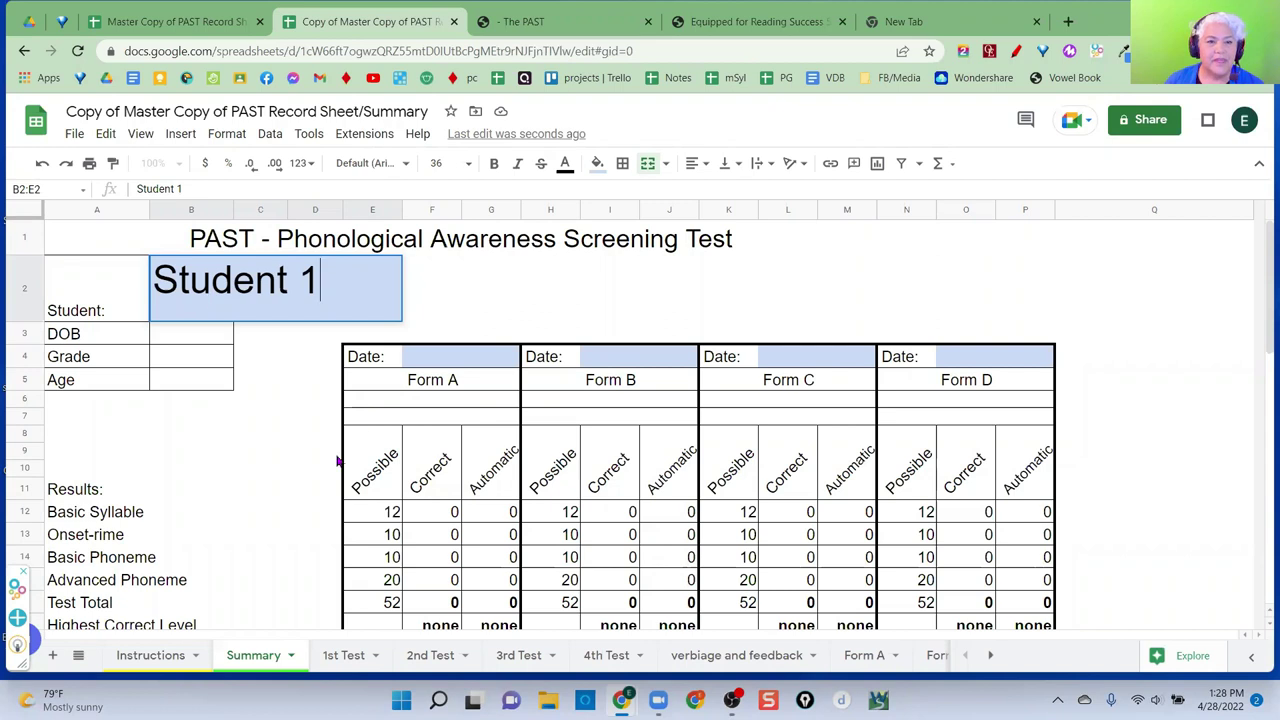
{"action": "left_click", "coordinate": [283, 508]}
{"action": "left_click", "coordinate": [175, 345]}
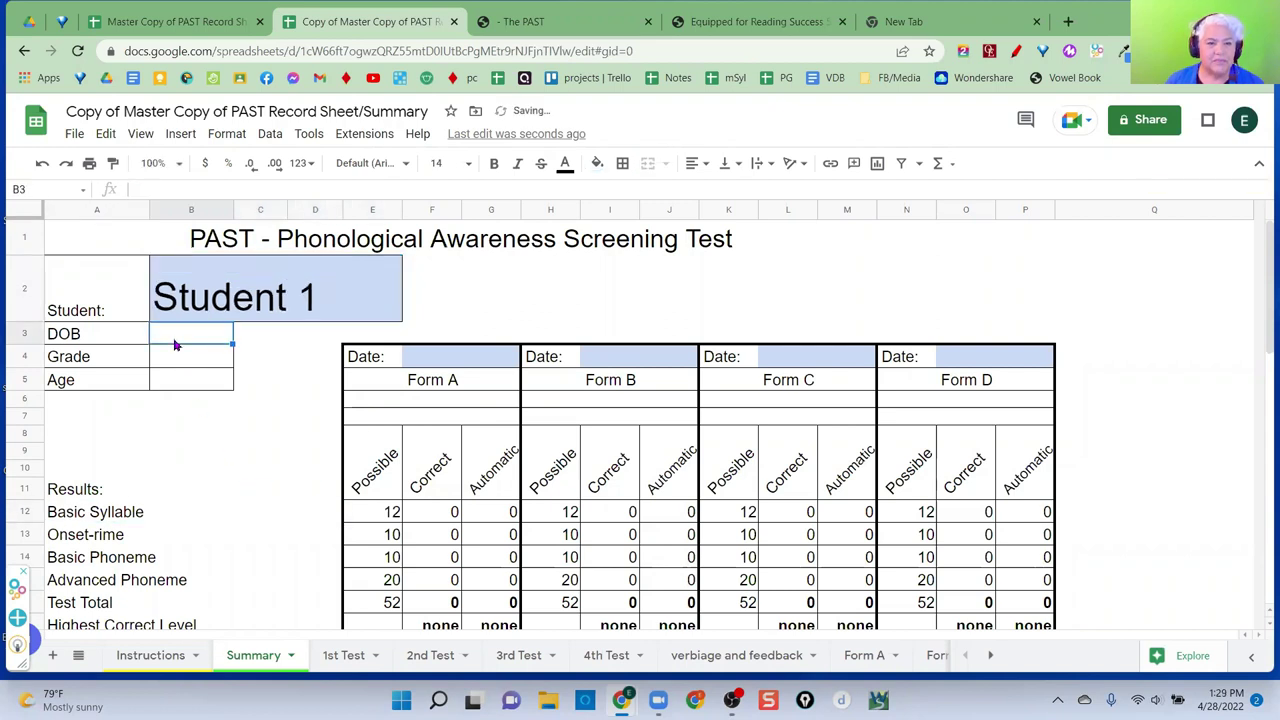
- Glance over the 1st Test sheet of the copied workbook
{"action": "left_click", "coordinate": [340, 658]}
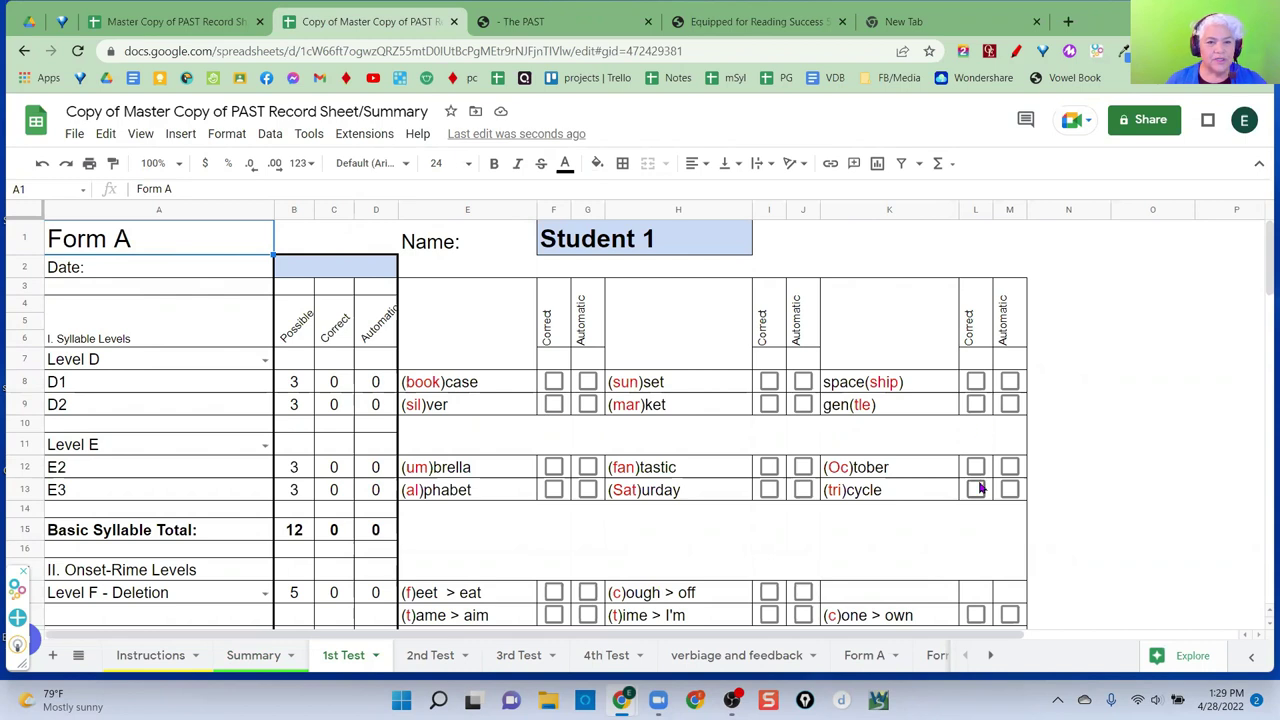
{"action": "scroll", "coordinate": [810, 452], "scroll_direction": "down", "scroll_amount": 1}
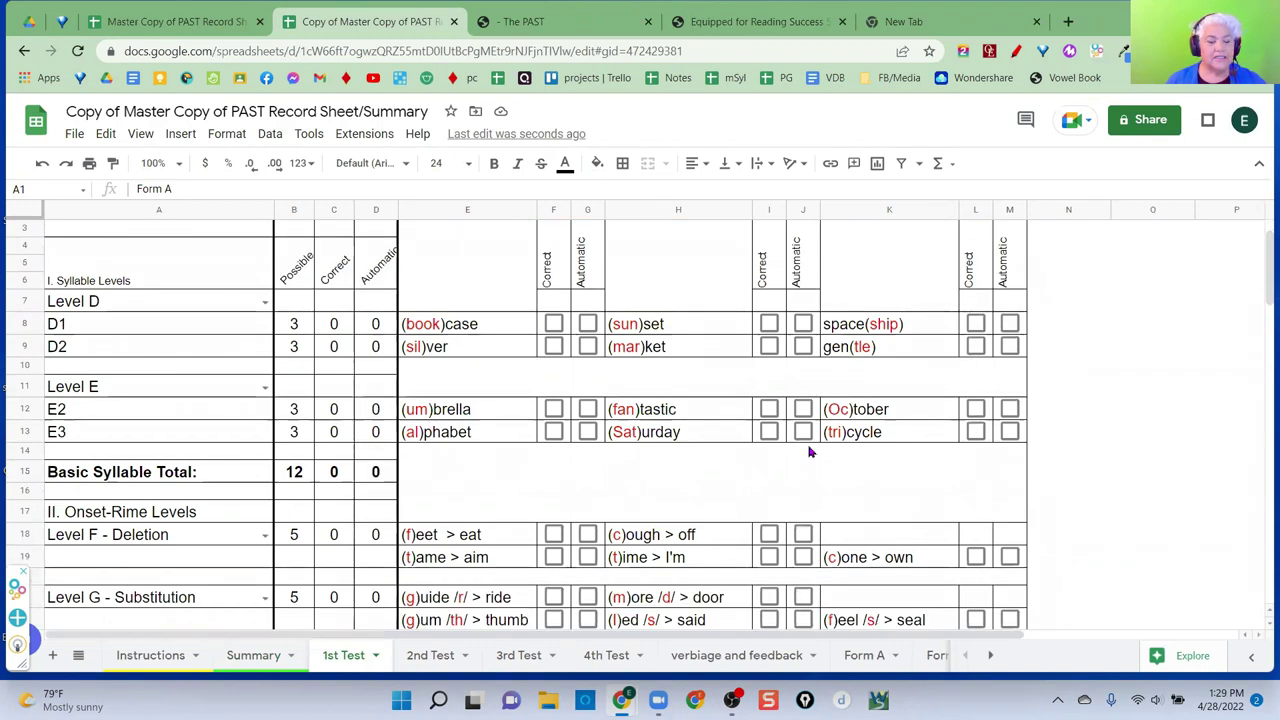
{"action": "scroll", "coordinate": [810, 452], "scroll_direction": "up", "scroll_amount": 1}
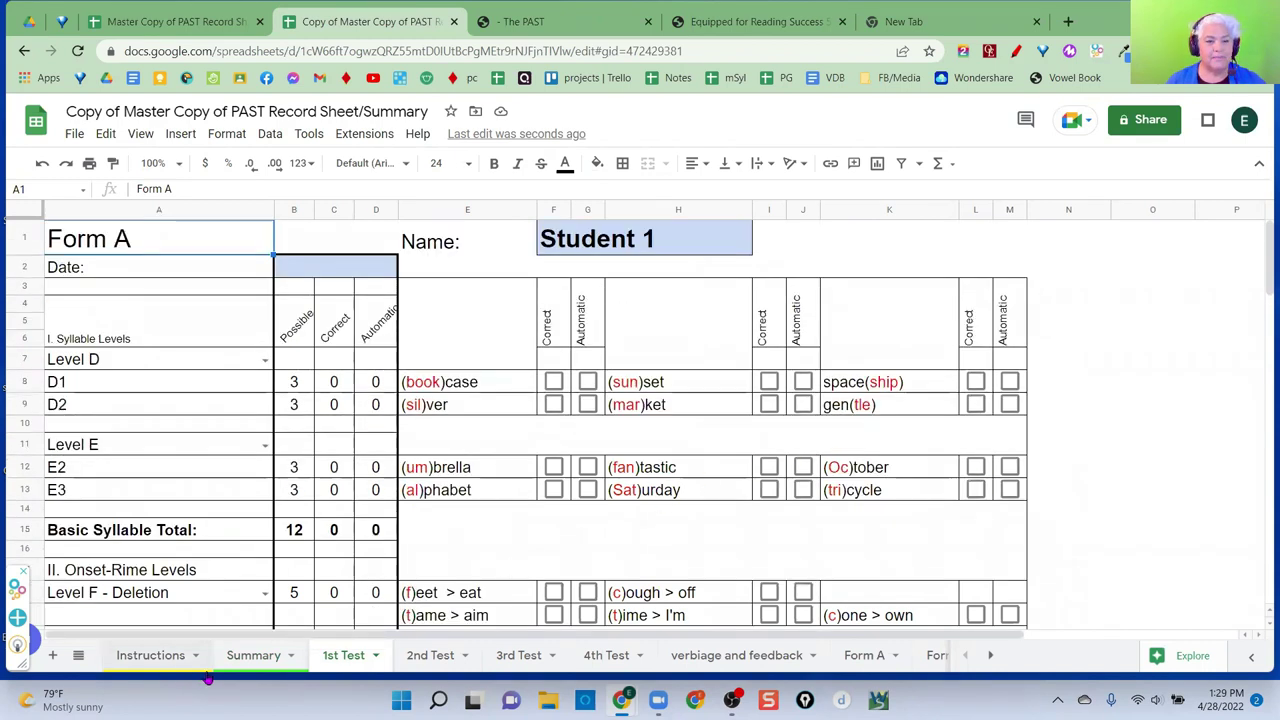
- Review the Instructions sheet's directions and its thepasttest.com link
{"action": "left_click", "coordinate": [155, 655]}
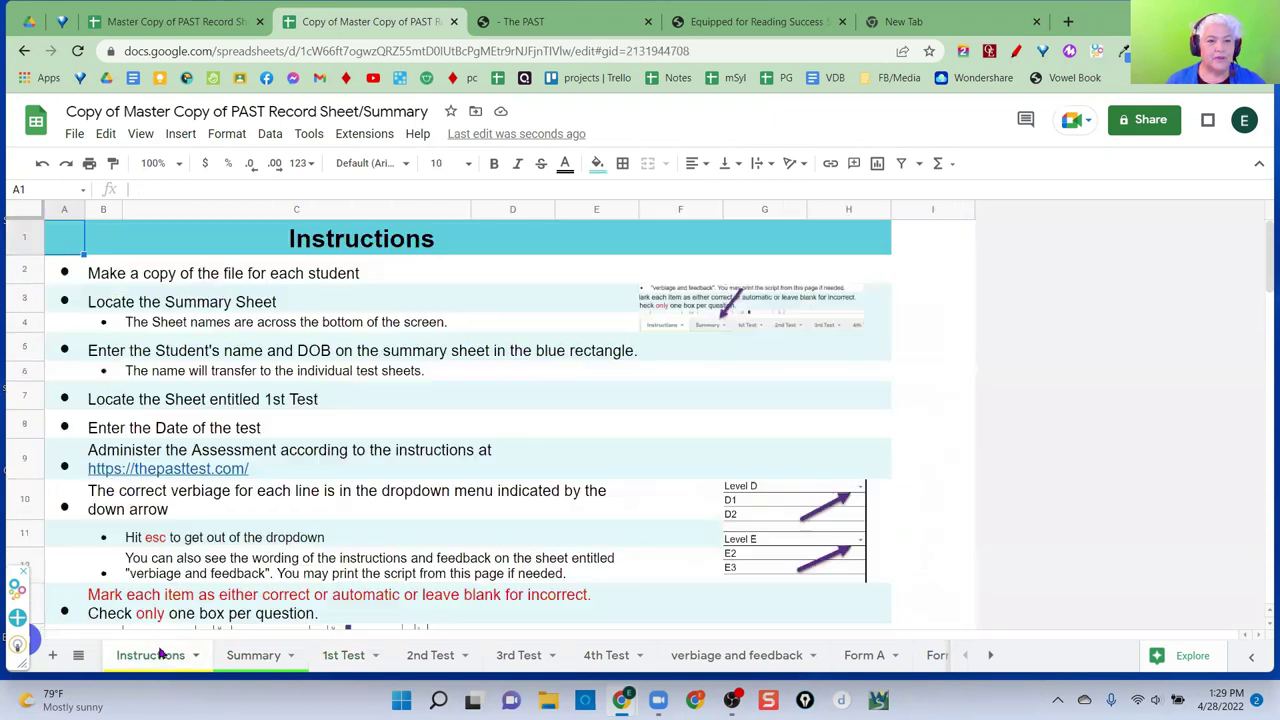
{"action": "mouse_move", "coordinate": [102, 466]}
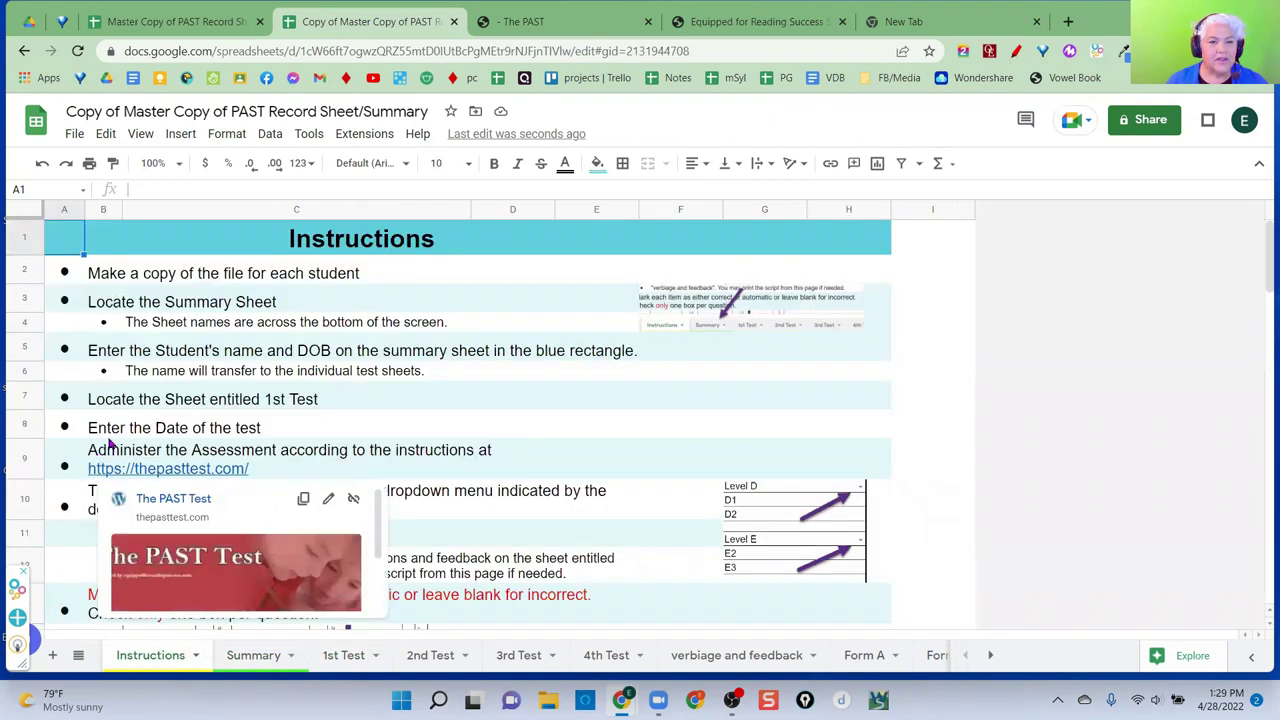
{"action": "mouse_move", "coordinate": [153, 476]}
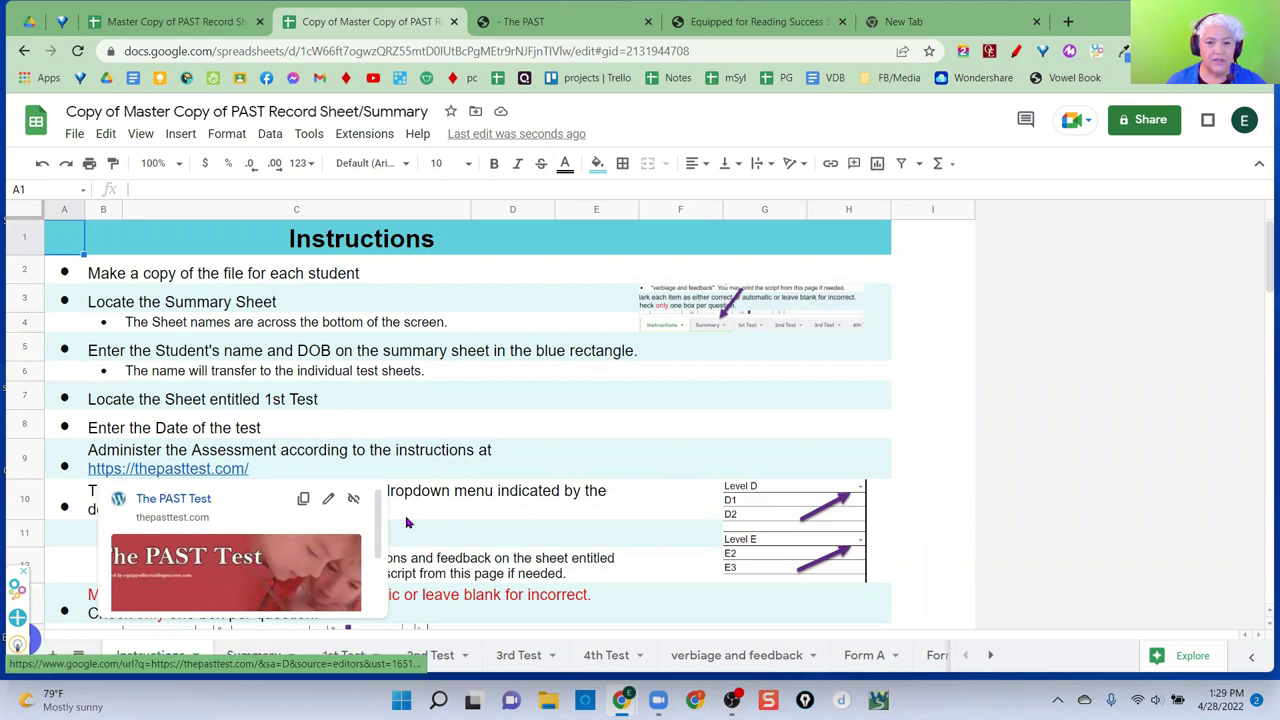
{"action": "scroll", "coordinate": [501, 450], "scroll_direction": "down", "scroll_amount": 1}
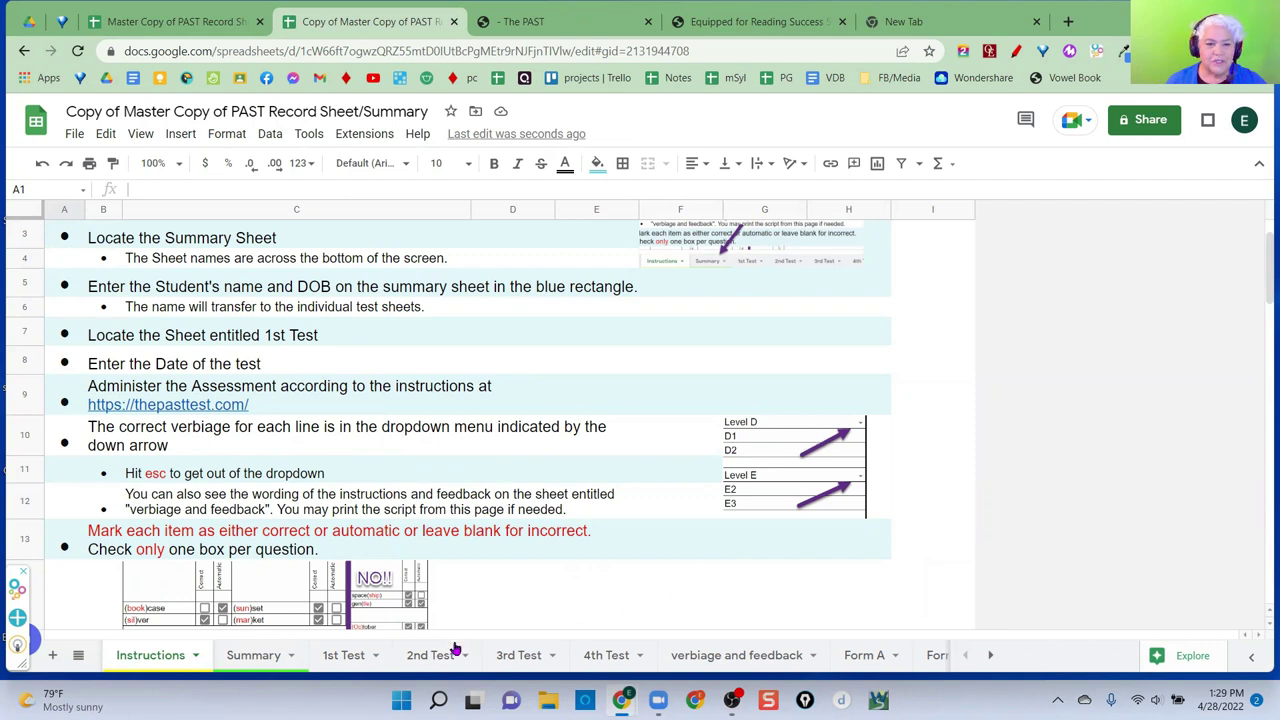
- On the 1st Test sheet, view the Level D prompt wording for the bookcase item in A7
{"action": "left_click", "coordinate": [344, 655]}
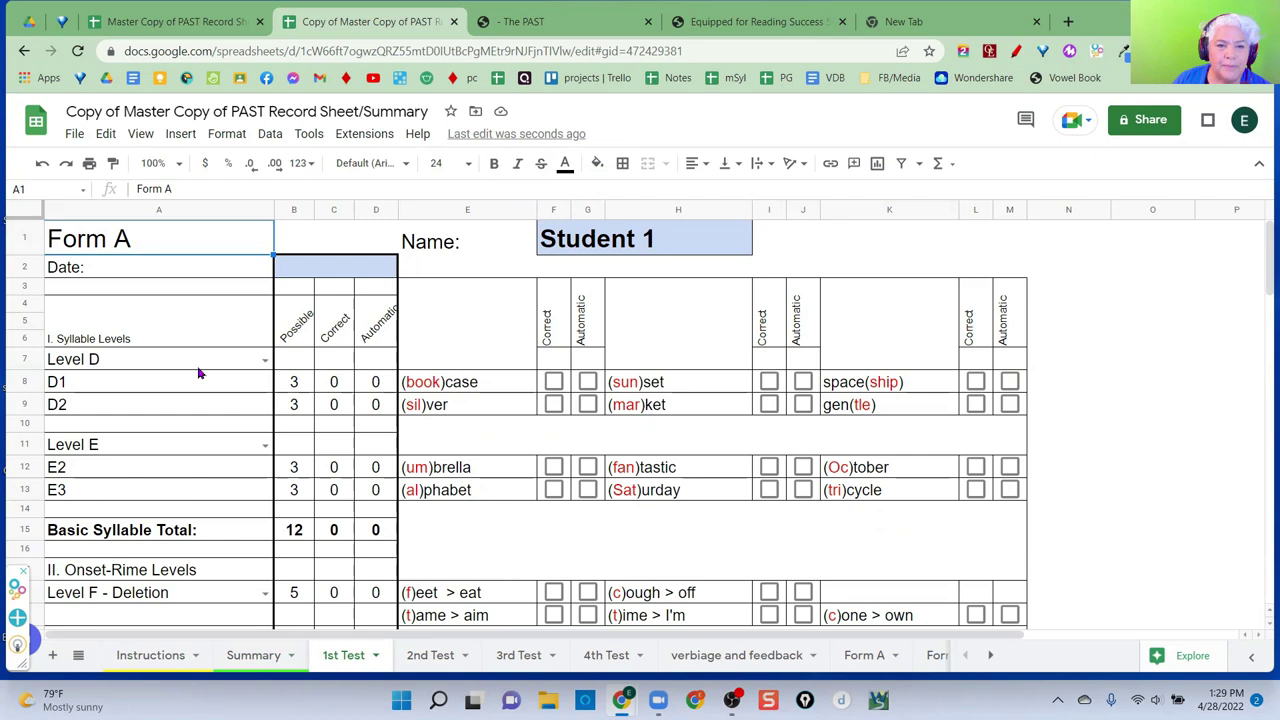
{"action": "left_click", "coordinate": [265, 362]}
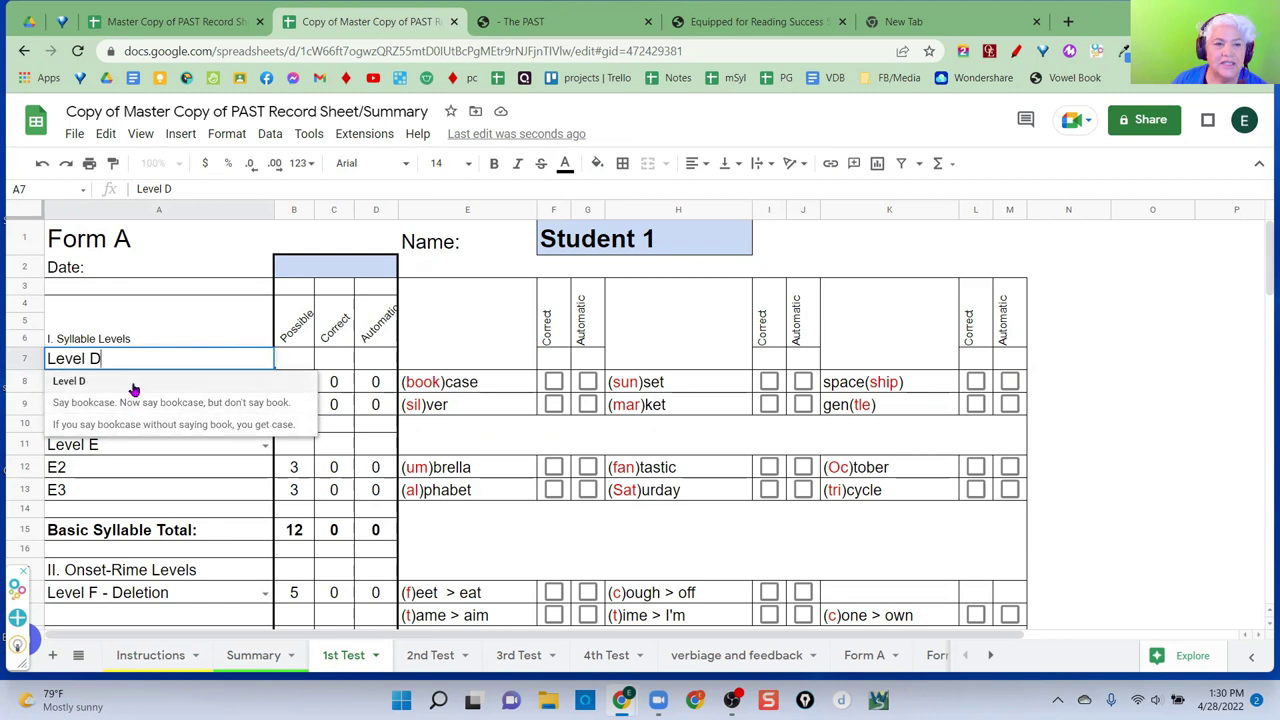
{"action": "key", "text": "Escape"}
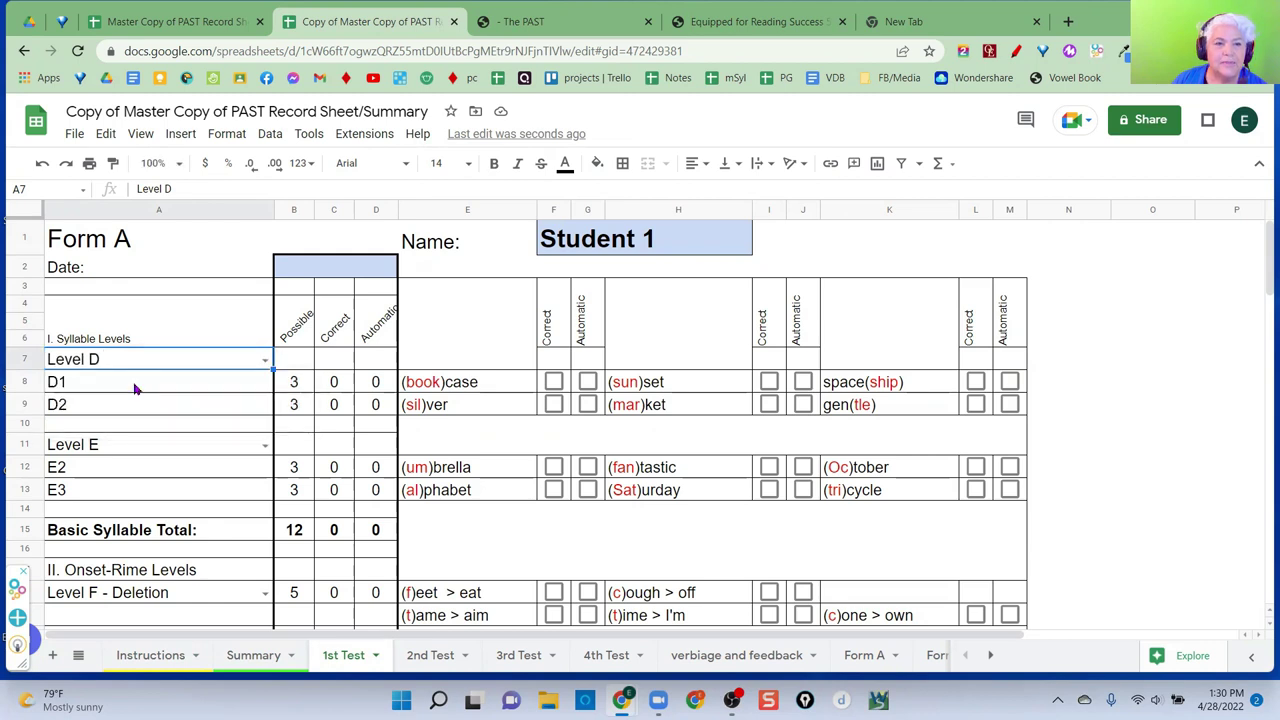
{"action": "left_click", "coordinate": [265, 361]}
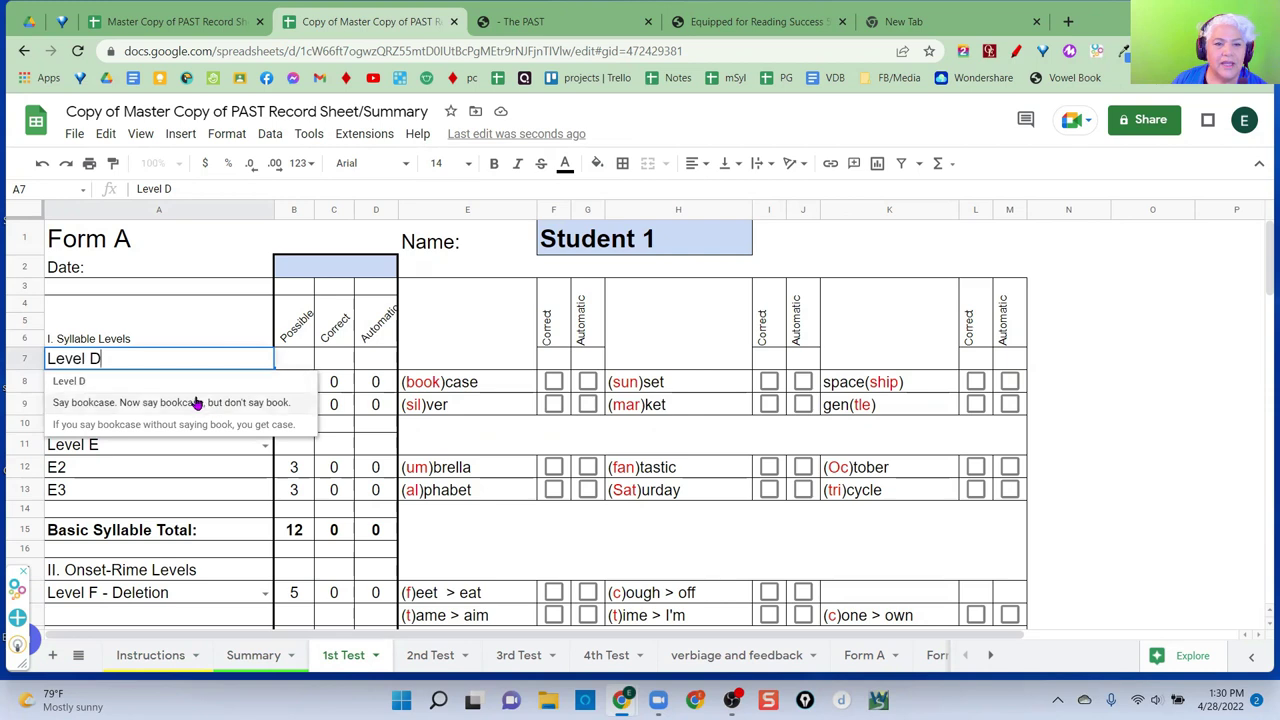
{"action": "left_click", "coordinate": [80, 390]}
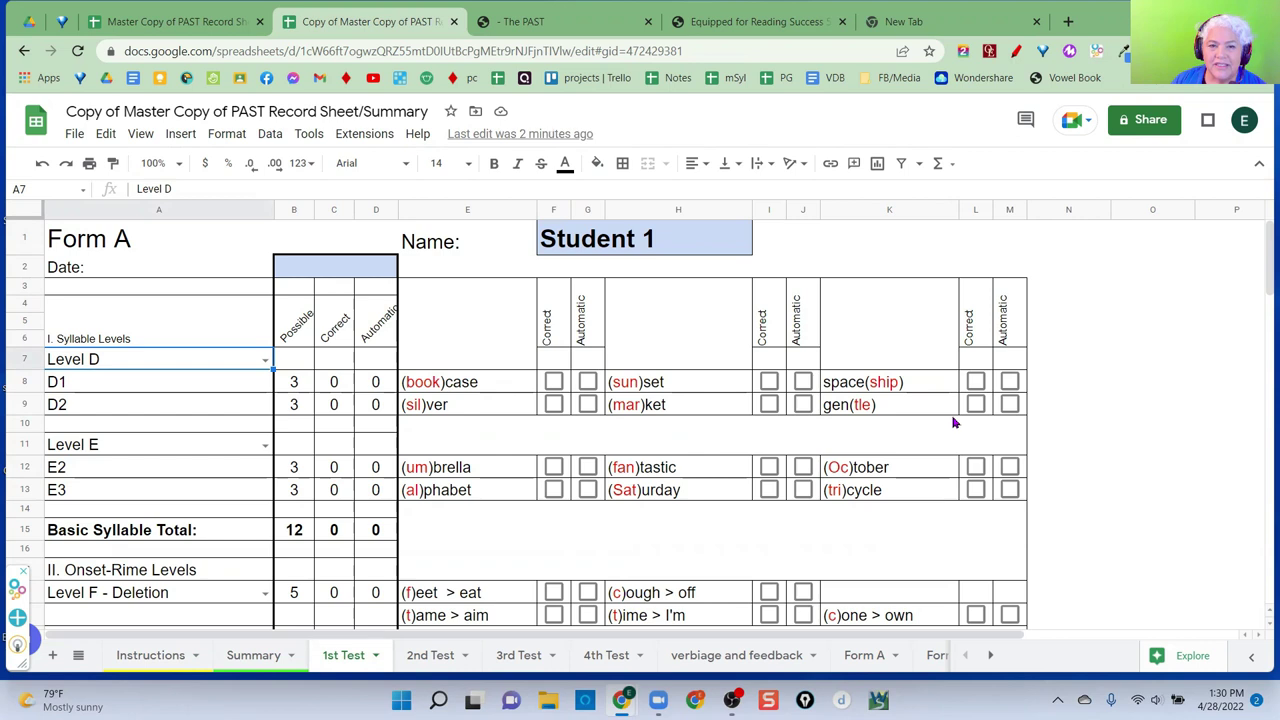
- Toggle the (book)case correct and automatic checkboxes, leaving G8 Automatic checked
{"action": "left_click", "coordinate": [588, 382]}
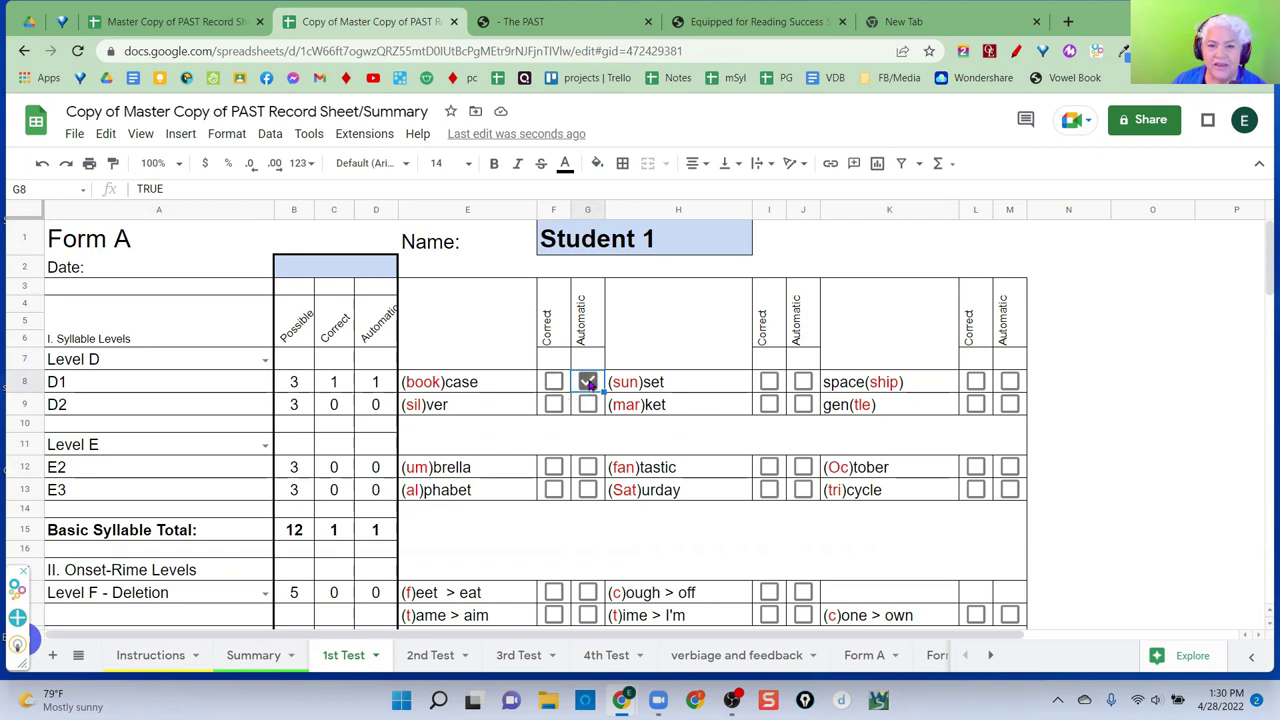
{"action": "left_click", "coordinate": [588, 383]}
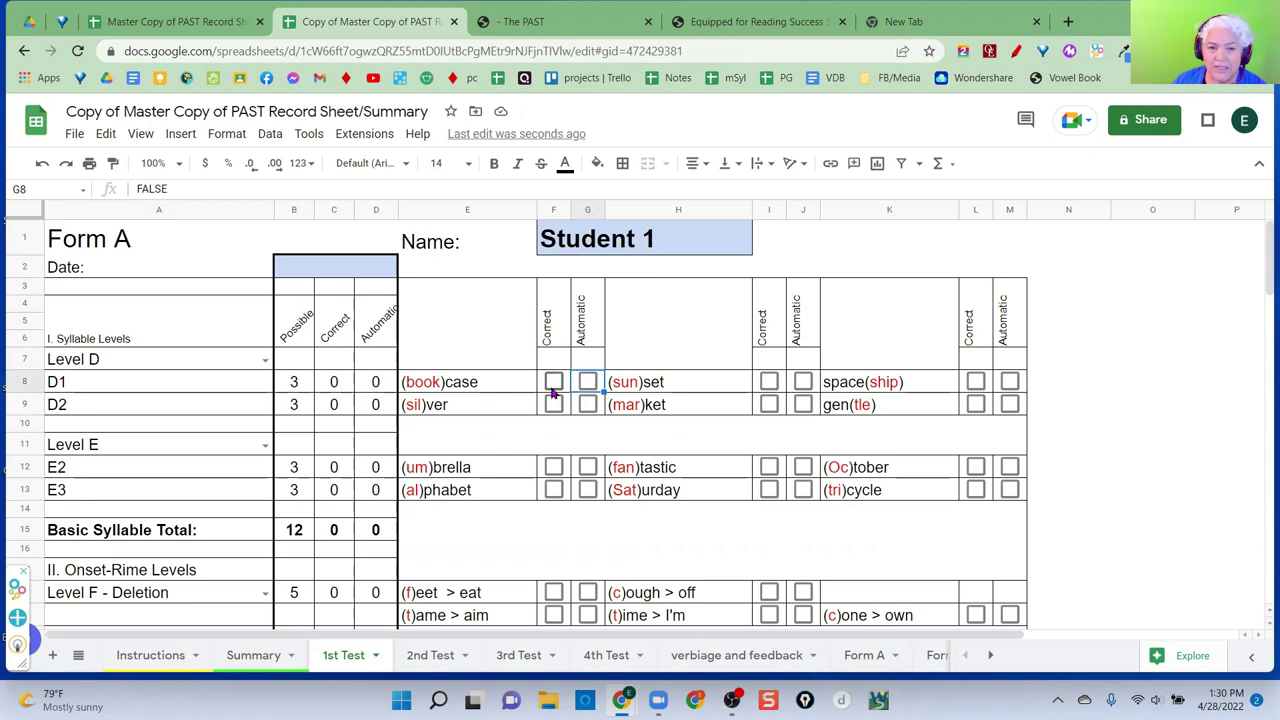
{"action": "left_click", "coordinate": [553, 384]}
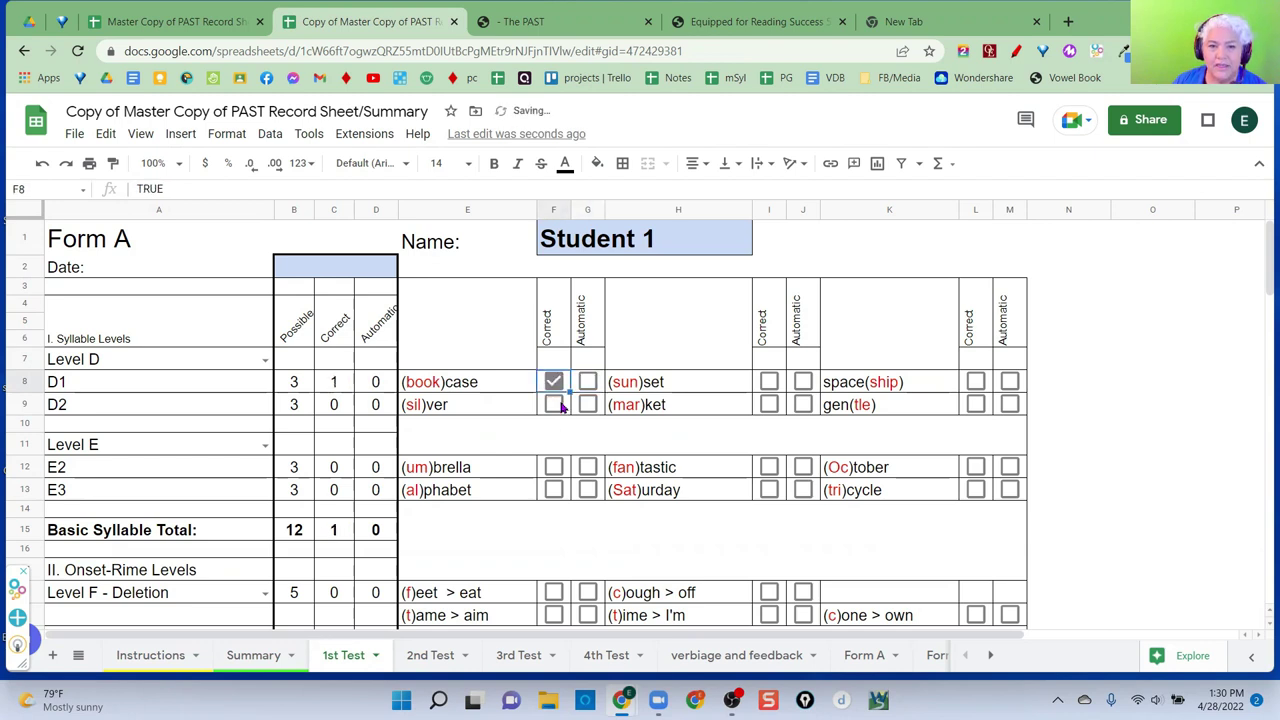
{"action": "left_click", "coordinate": [553, 382]}
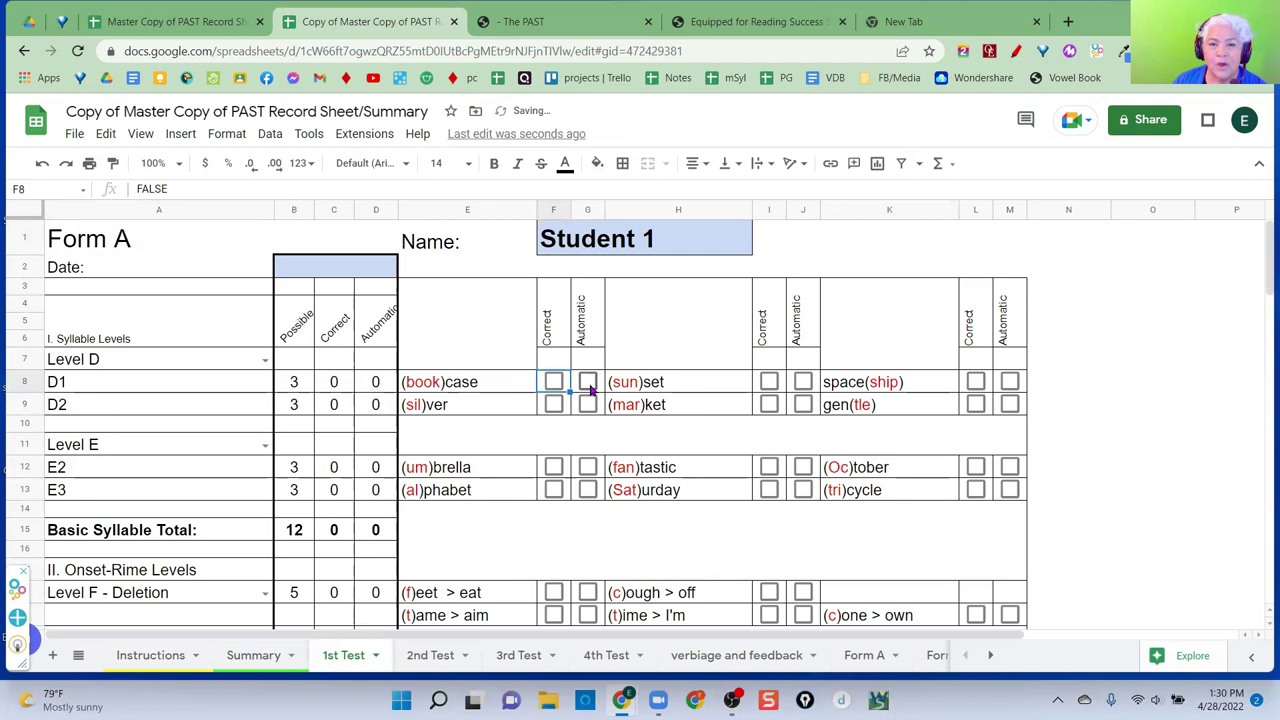
{"action": "left_click", "coordinate": [588, 384]}
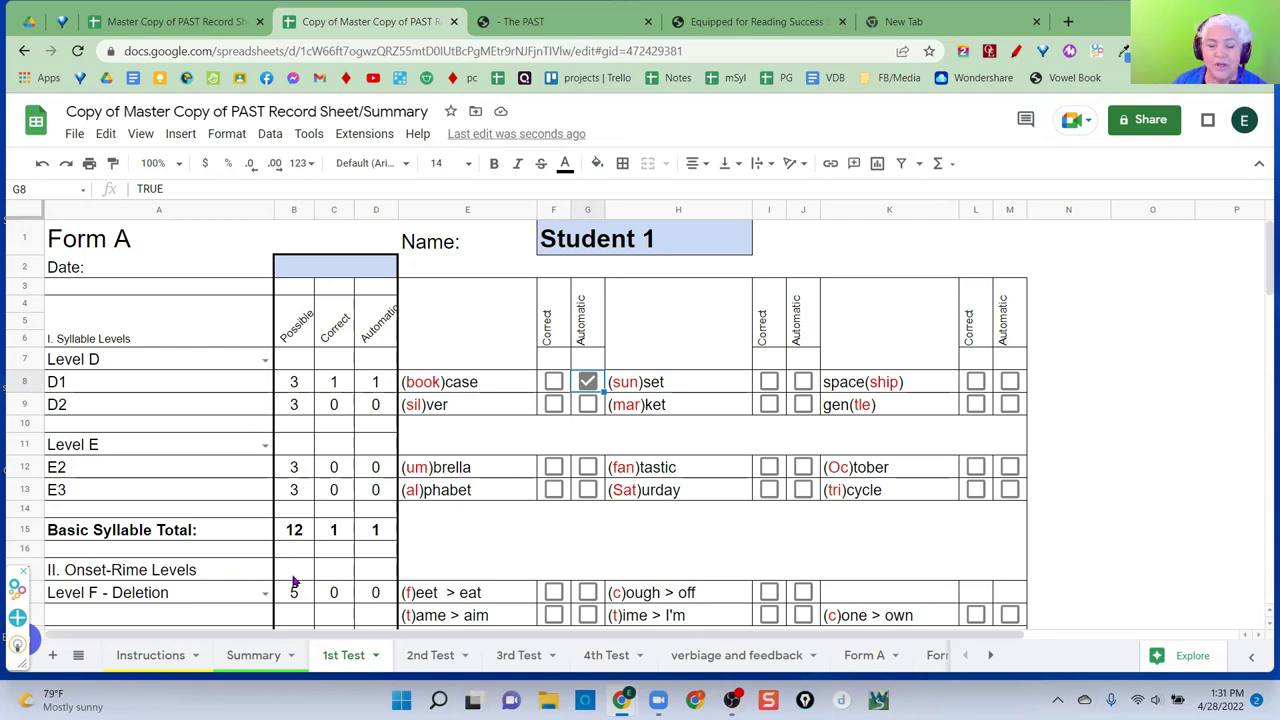
{"action": "scroll", "coordinate": [304, 489], "scroll_direction": "down", "scroll_amount": 3}
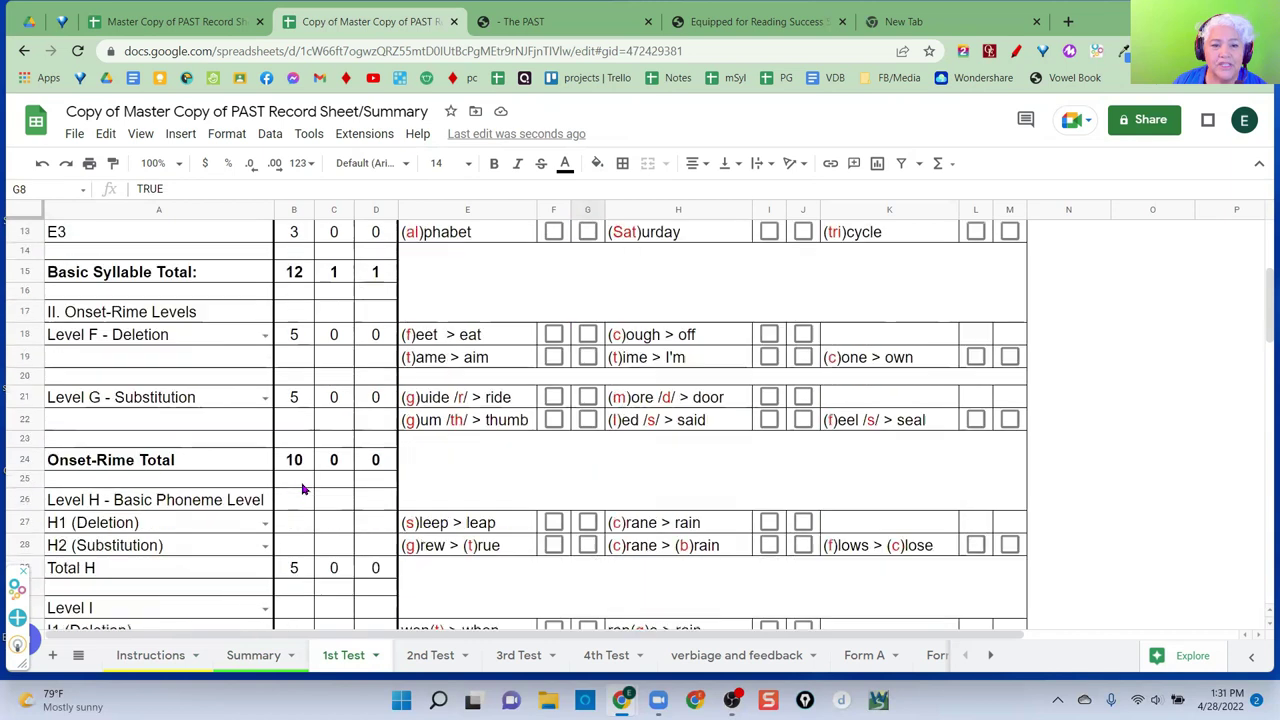
{"action": "scroll", "coordinate": [304, 489], "scroll_direction": "down", "scroll_amount": 3}
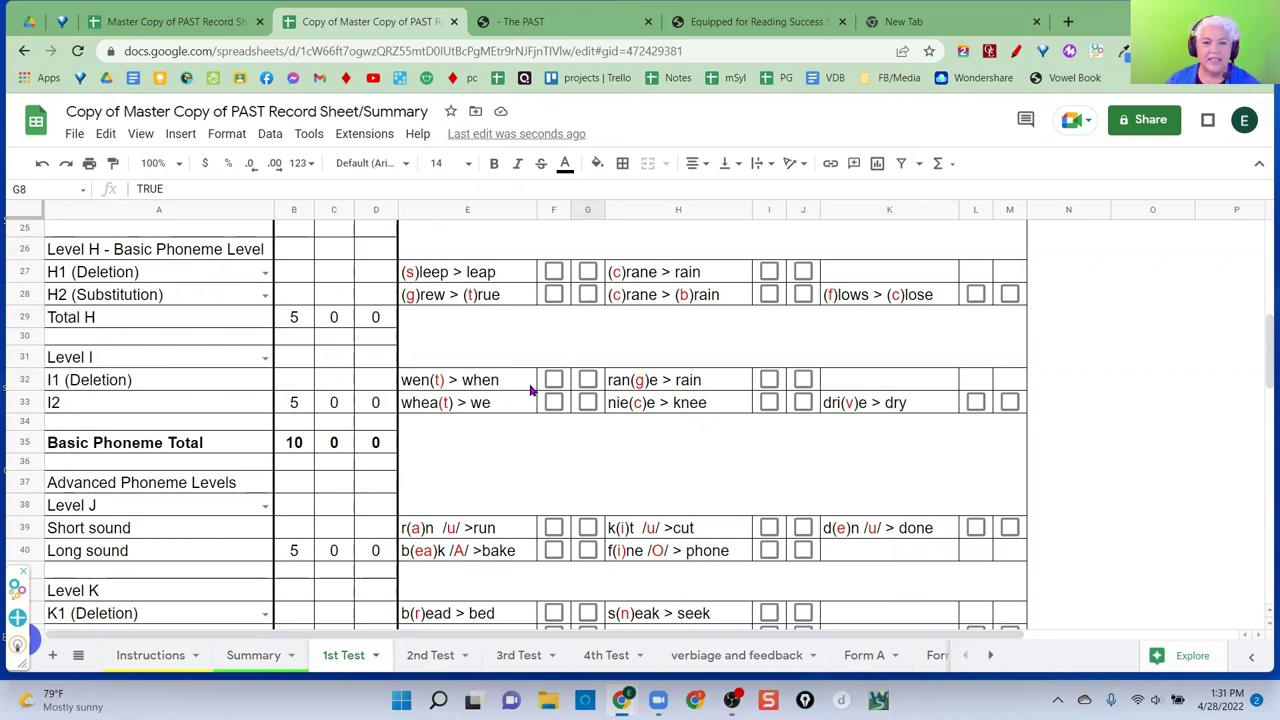
{"action": "left_click", "coordinate": [262, 360]}
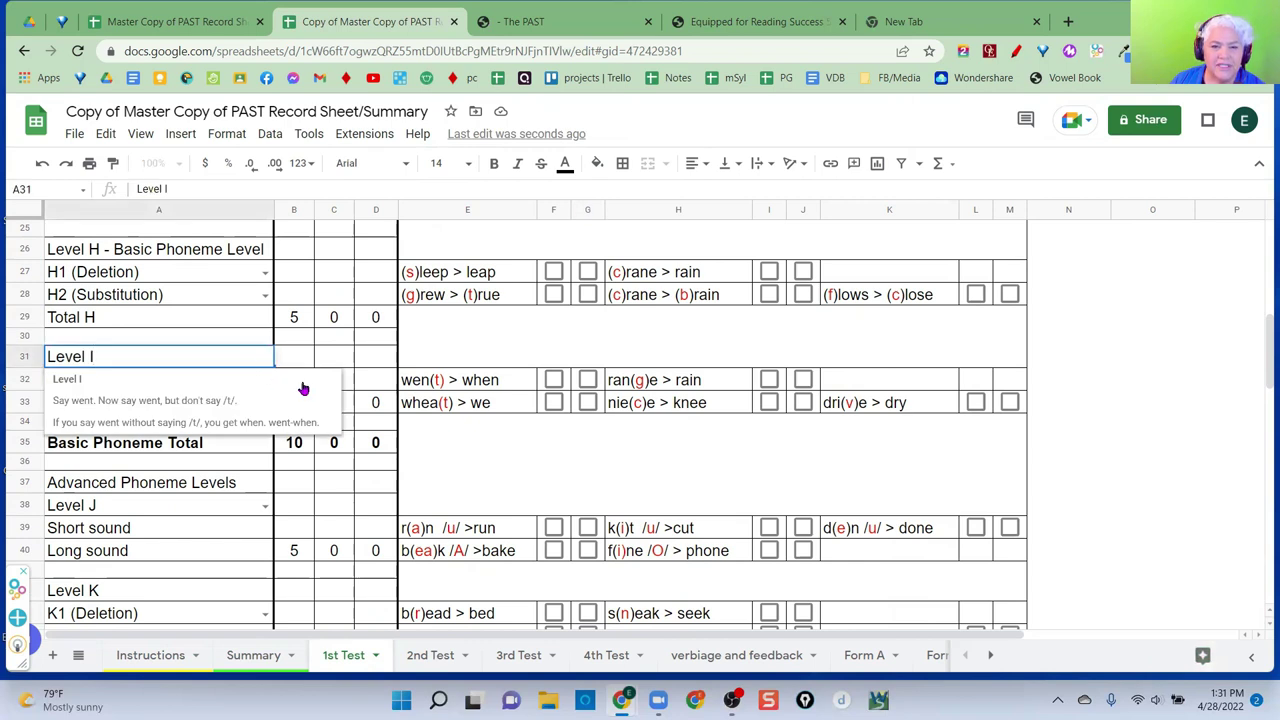
{"action": "left_click", "coordinate": [437, 430]}
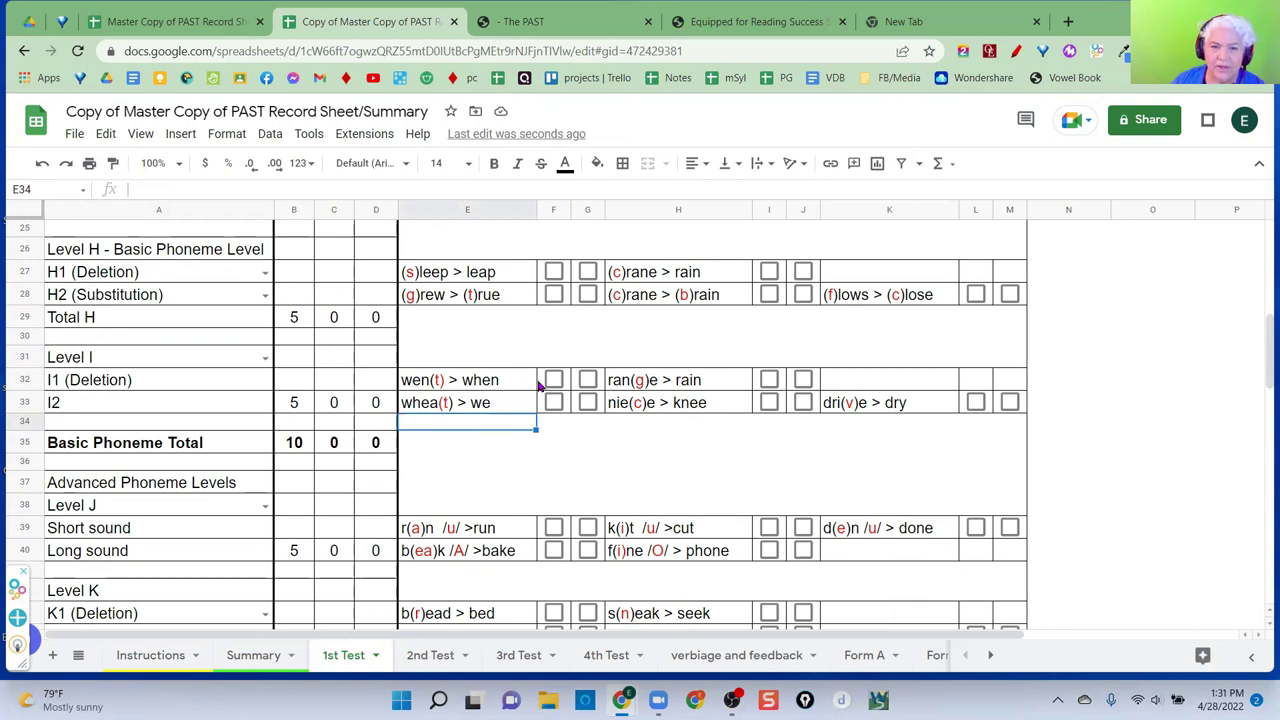
{"action": "left_click", "coordinate": [587, 381]}
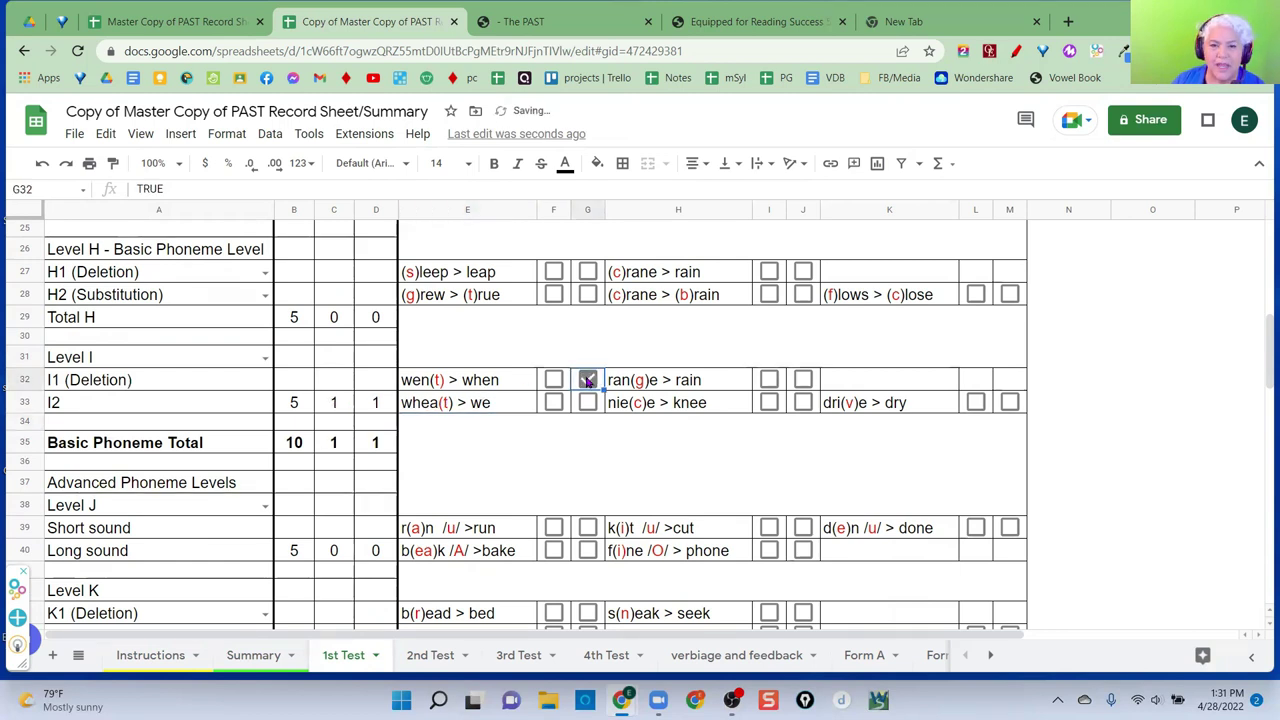
{"action": "left_click", "coordinate": [587, 386]}
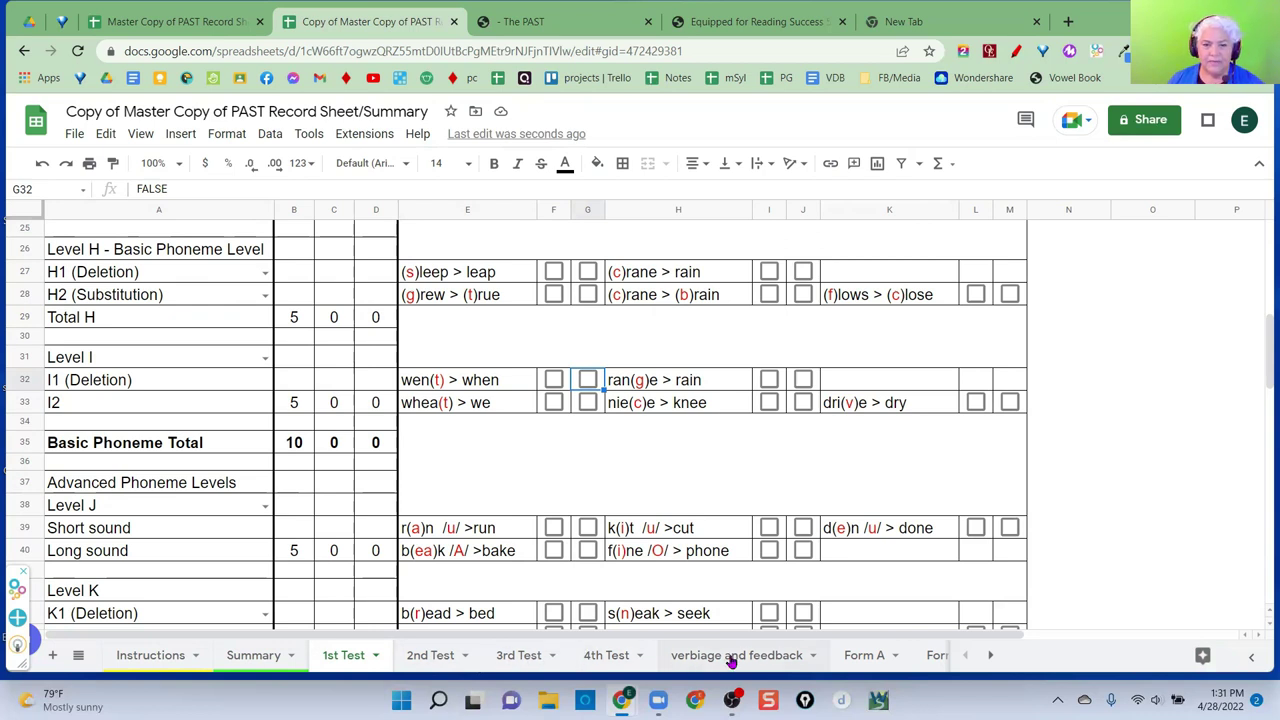
- Review the verbiage and feedback sheet's Form A, B and C prompt scripts from Level D
{"action": "left_click", "coordinate": [731, 657]}
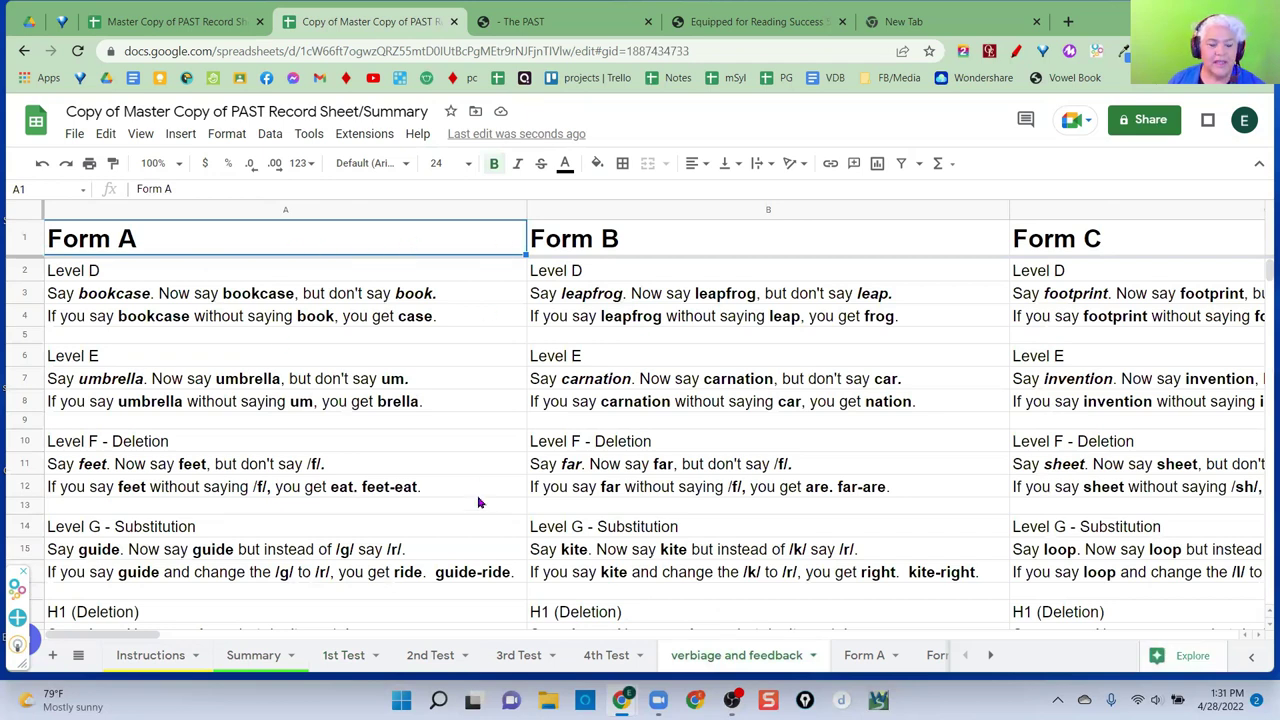
{"action": "scroll", "coordinate": [478, 502], "scroll_direction": "down", "scroll_amount": 3}
{"action": "scroll", "coordinate": [478, 502], "scroll_direction": "up", "scroll_amount": 3}
{"action": "left_click_drag", "start_coordinate": [86, 270], "coordinate": [186, 519]}
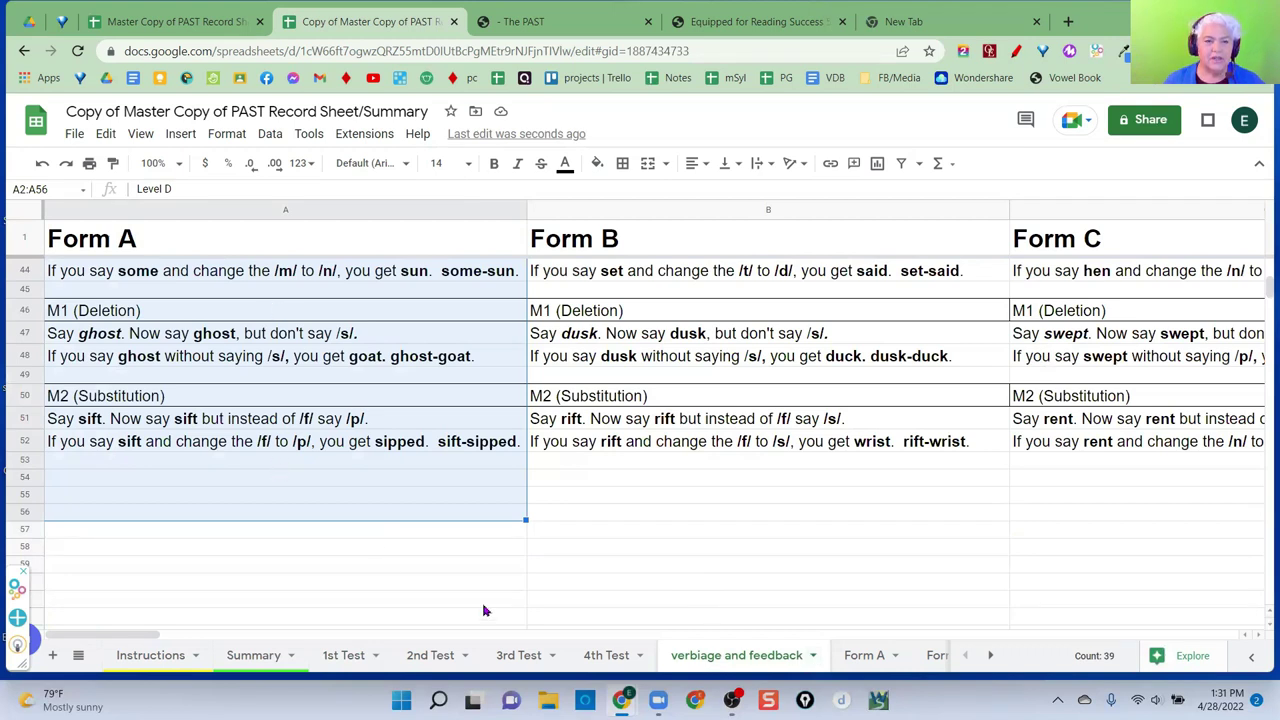
{"action": "left_click", "coordinate": [603, 566]}
{"action": "scroll", "coordinate": [603, 573], "scroll_direction": "up", "scroll_amount": 9}
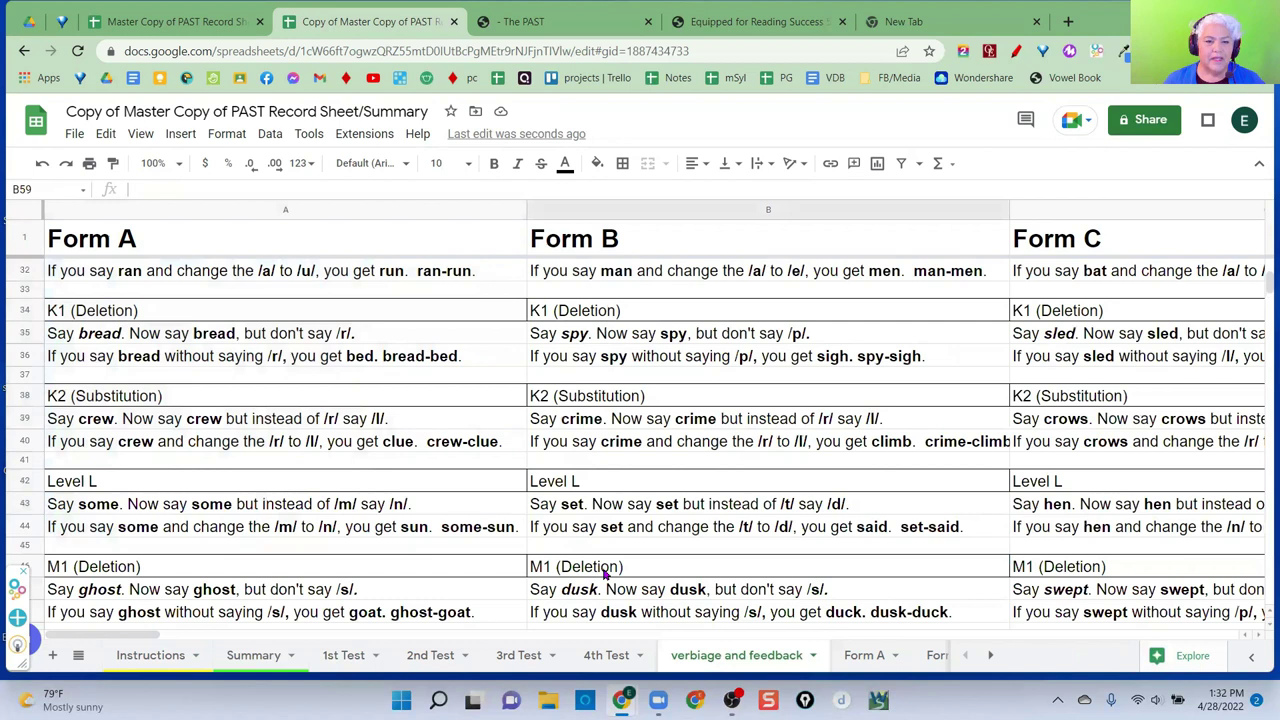
{"action": "scroll", "coordinate": [603, 573], "scroll_direction": "up", "scroll_amount": 5}
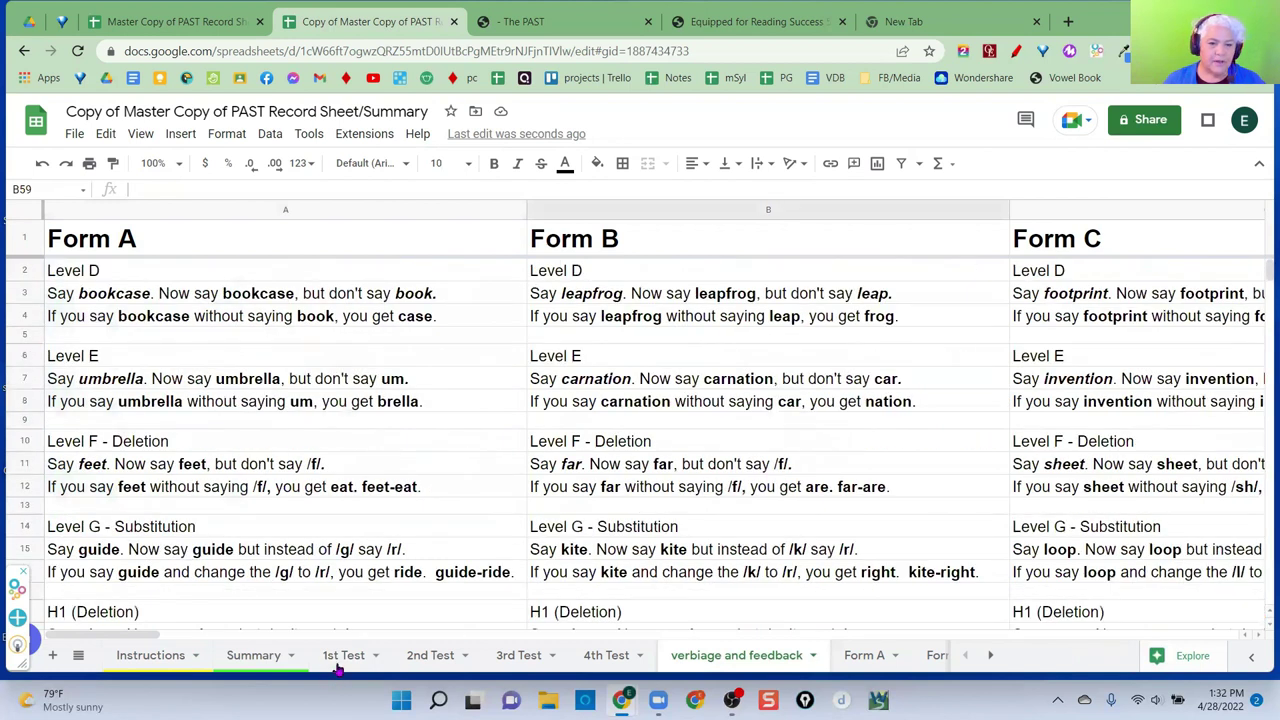
- Return to the 1st Test sheet and scroll to the top of Student 1's Form A record
{"action": "left_click", "coordinate": [340, 658]}
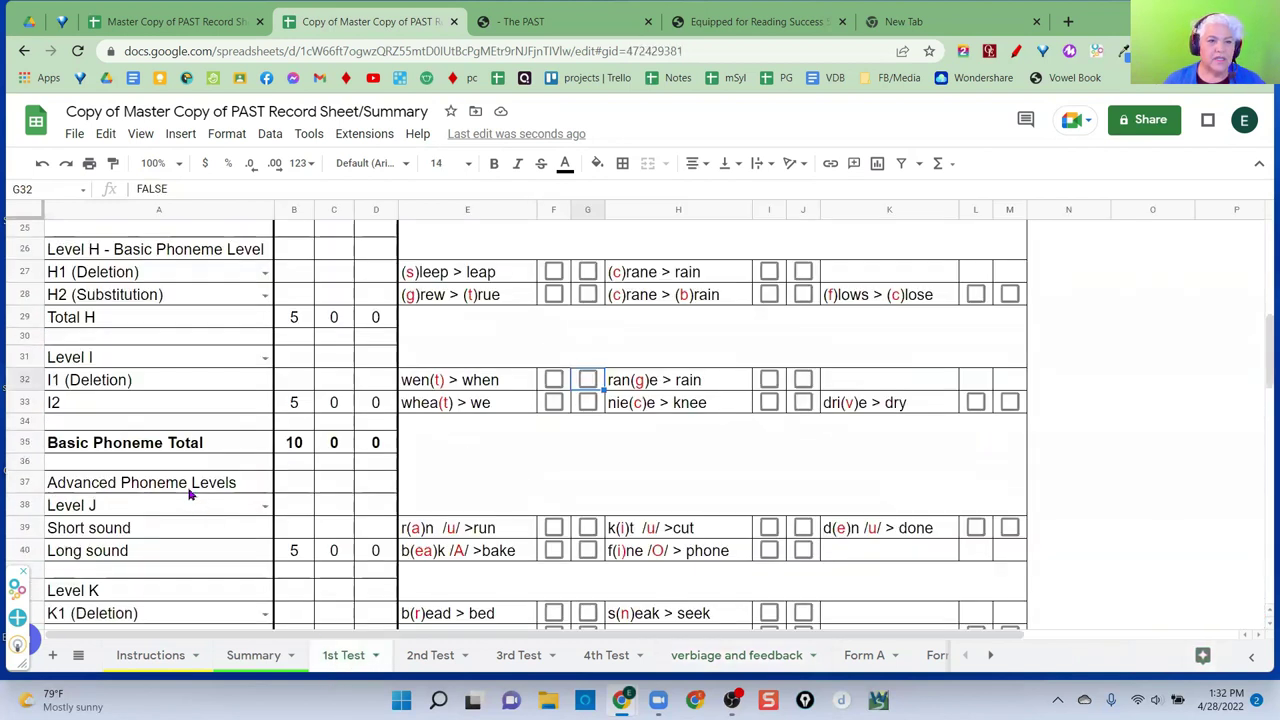
{"action": "scroll", "coordinate": [183, 486], "scroll_direction": "up", "scroll_amount": 8}
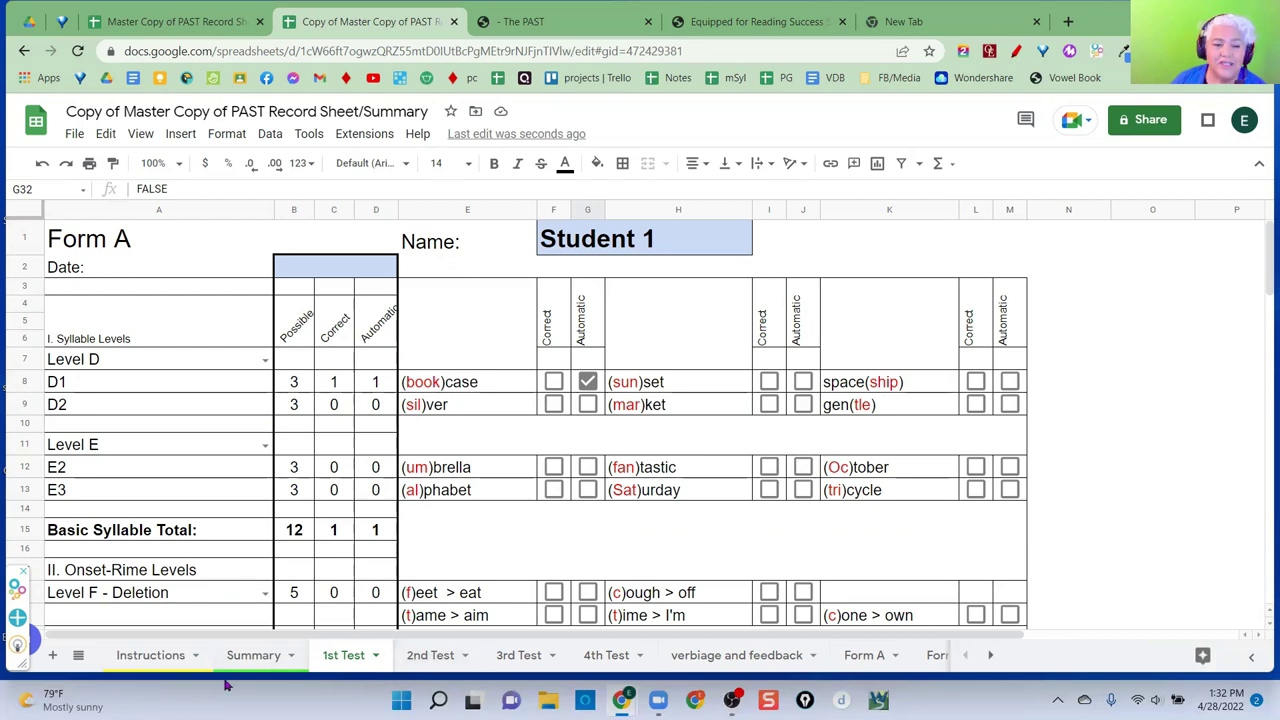
- Find the Instructions sheet's form-update steps and reveal the Form B–D sheet tabs
{"action": "left_click", "coordinate": [145, 655]}
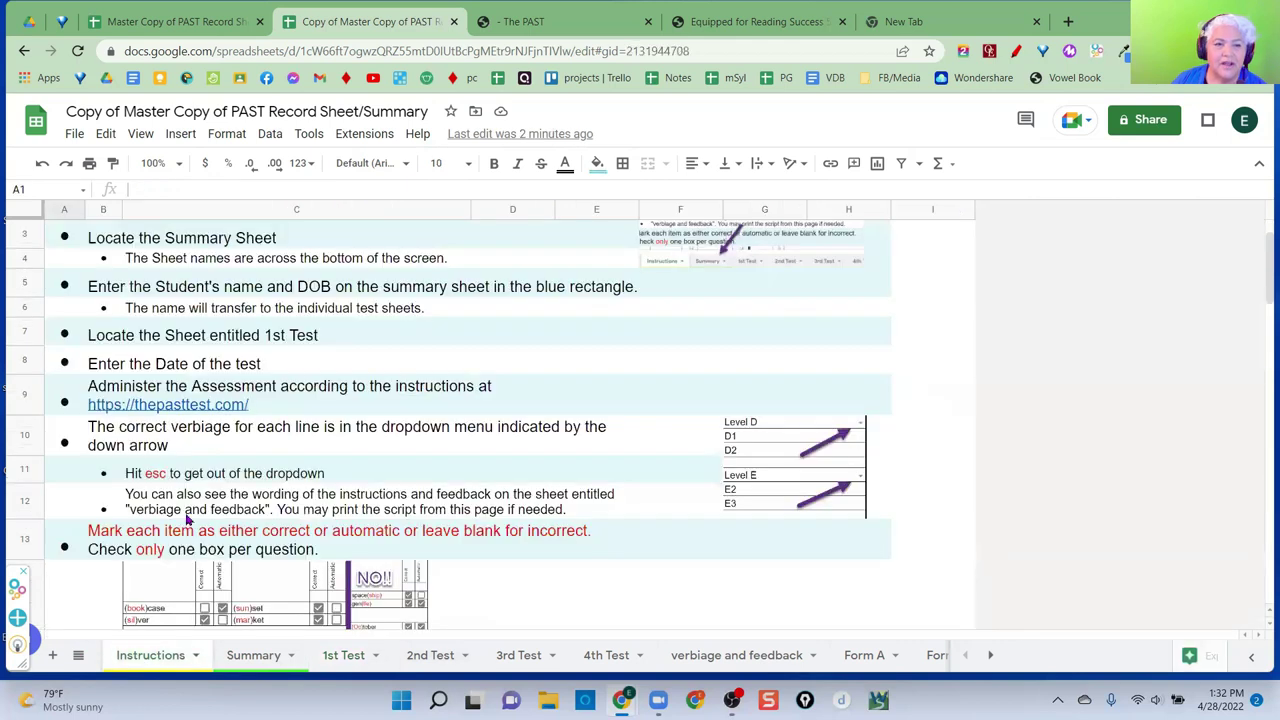
{"action": "scroll", "coordinate": [197, 492], "scroll_direction": "down", "scroll_amount": 10}
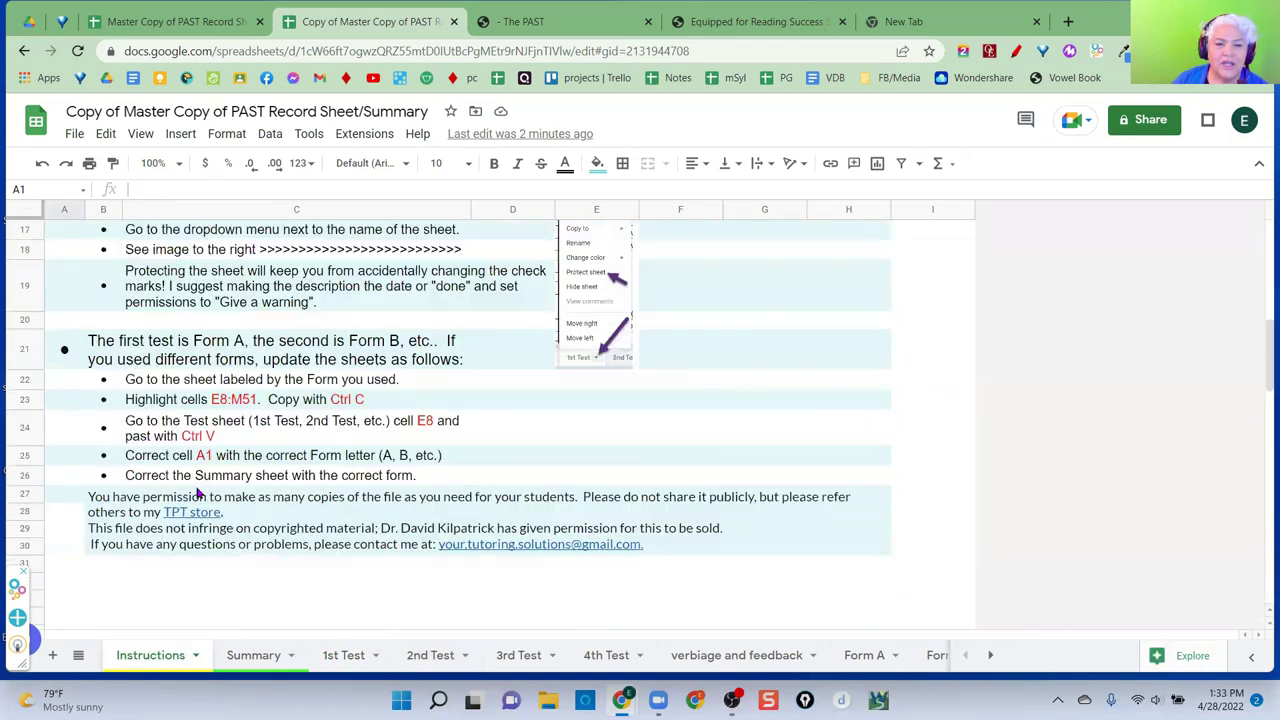
{"action": "scroll", "coordinate": [197, 492], "scroll_direction": "up", "scroll_amount": 1}
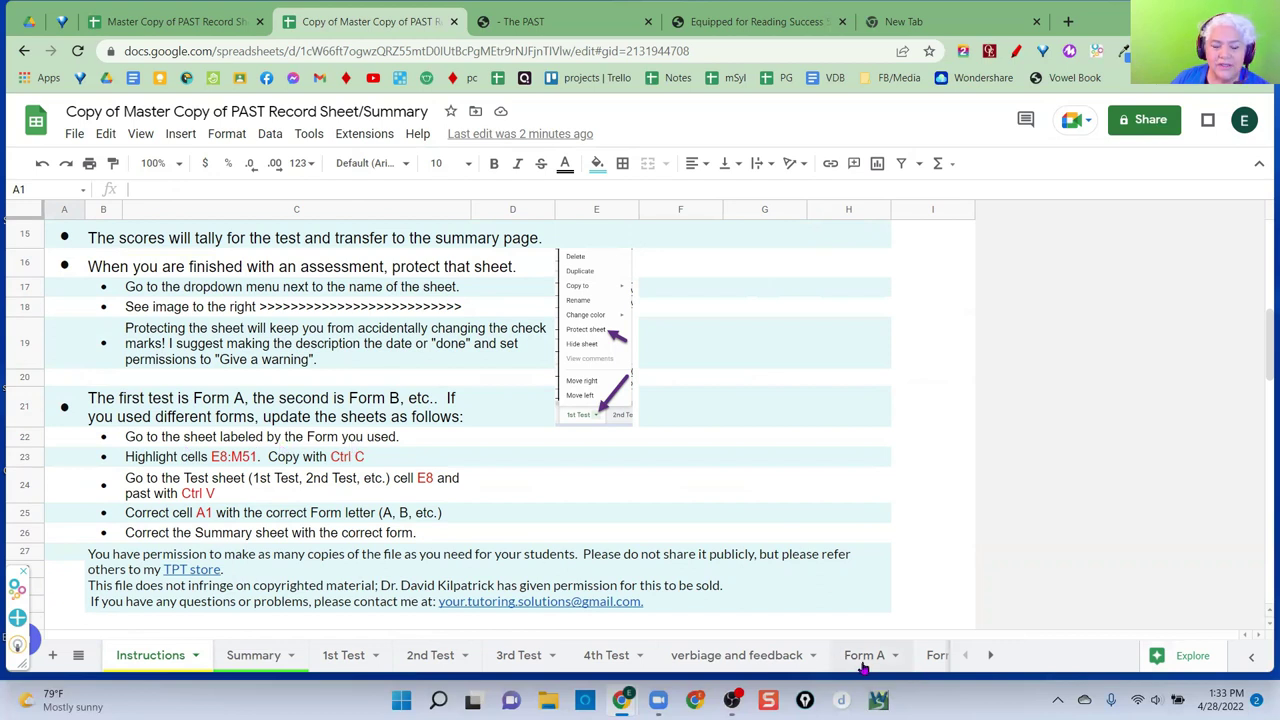
{"action": "left_click", "coordinate": [990, 655]}
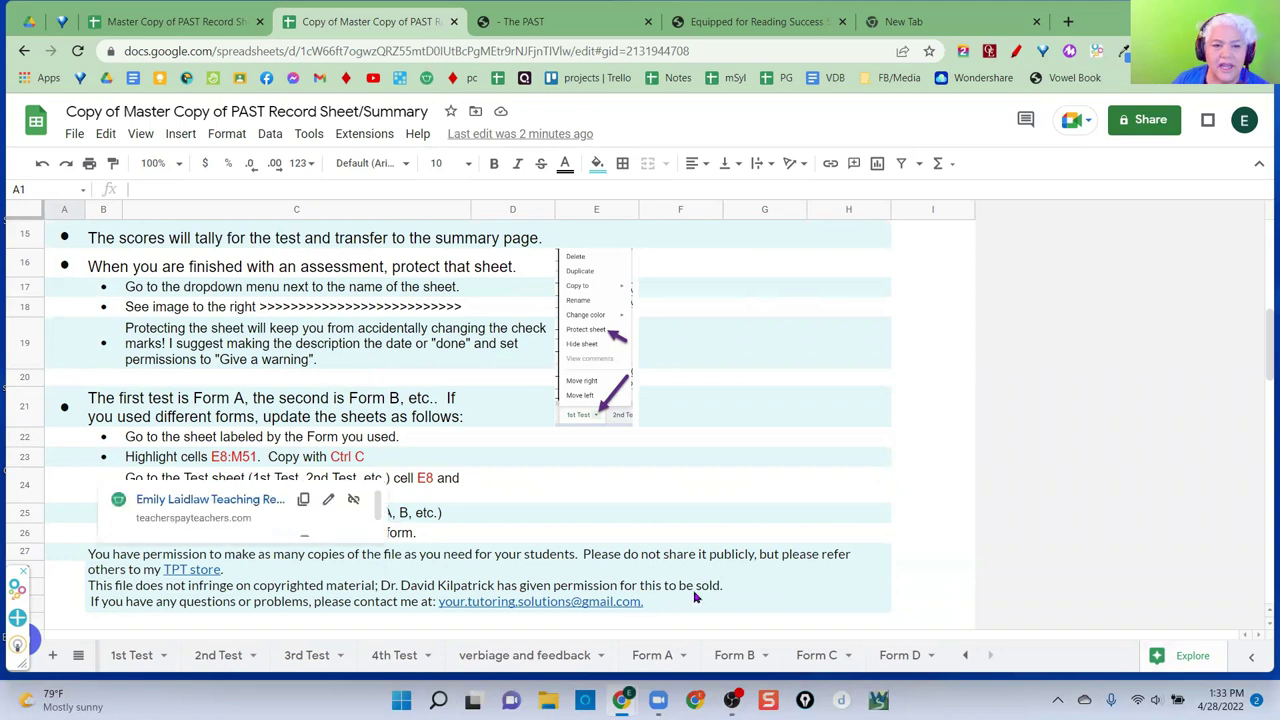
- Select the Form B item grid E8:M51, then move to the 2nd Test sheet
{"action": "left_click", "coordinate": [734, 655]}
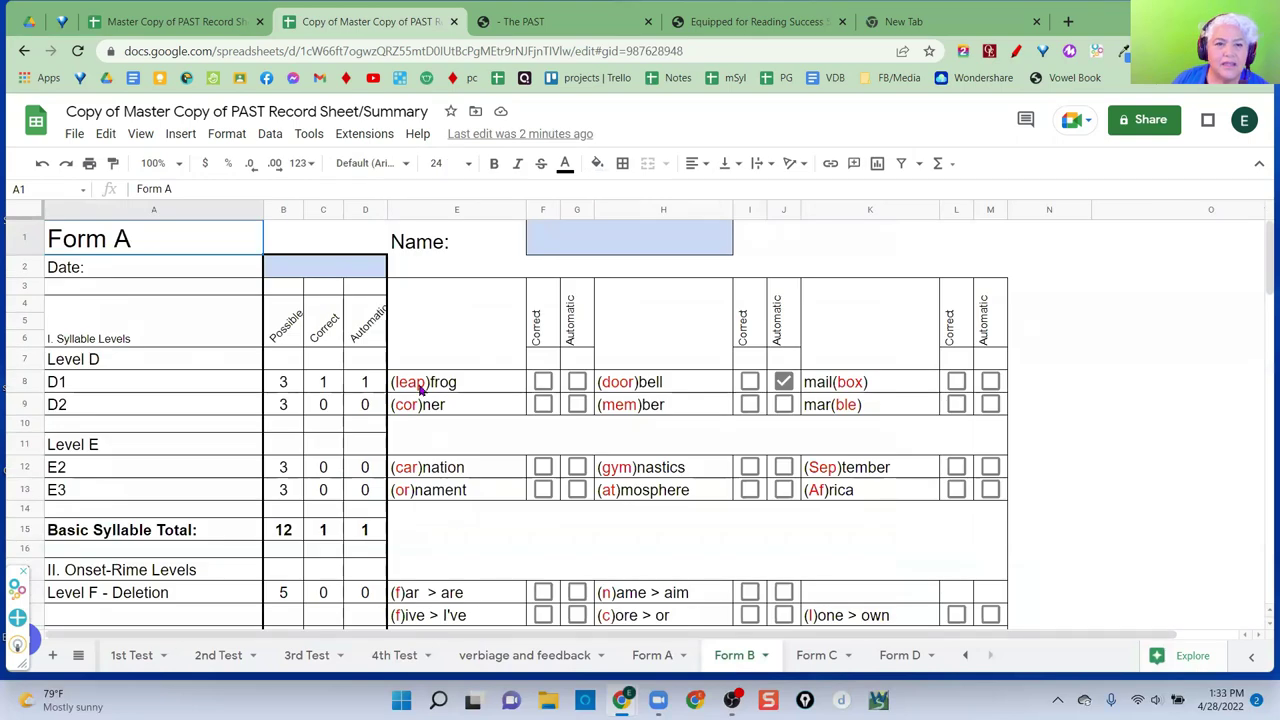
{"action": "left_click_drag", "start_coordinate": [420, 390], "coordinate": [984, 548]}
{"action": "scroll", "coordinate": [988, 520], "scroll_direction": "down", "scroll_amount": 5}
{"action": "scroll", "coordinate": [981, 547], "scroll_direction": "down", "scroll_amount": 3}
{"action": "scroll", "coordinate": [951, 489], "scroll_direction": "down", "scroll_amount": 5}
{"action": "scroll", "coordinate": [991, 600], "scroll_direction": "down", "scroll_amount": 3}
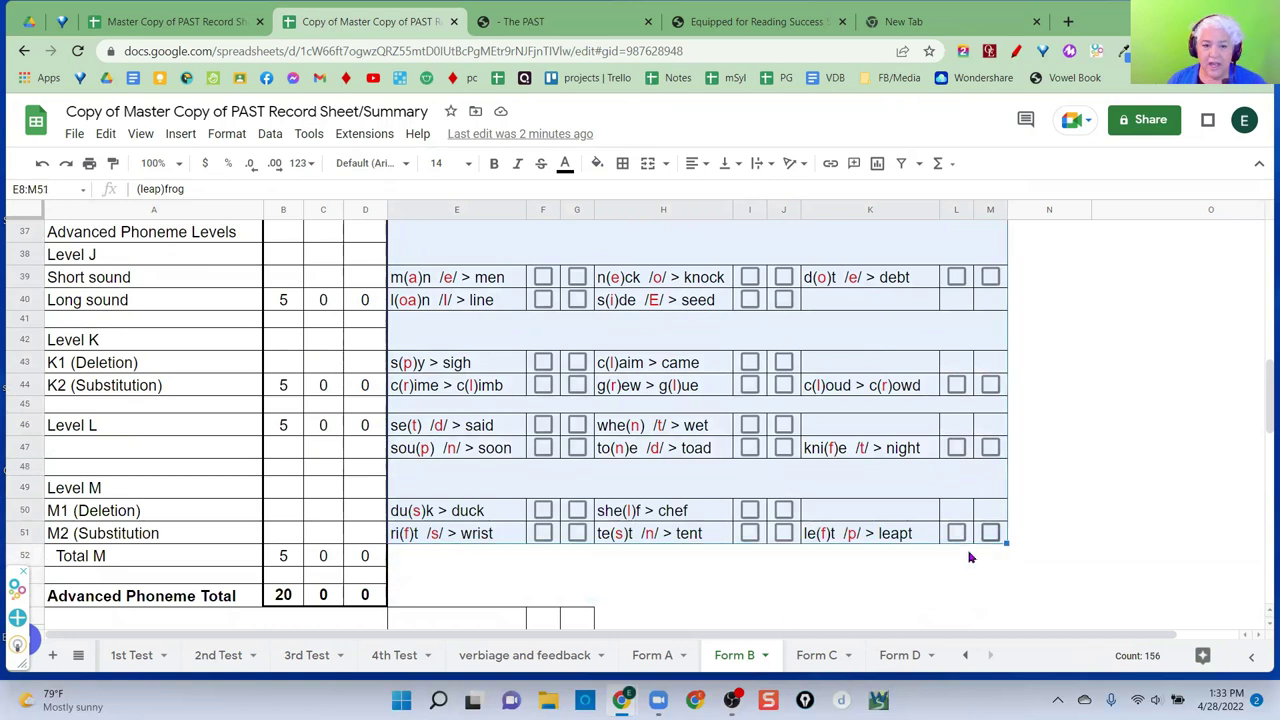
{"action": "left_click", "coordinate": [205, 668]}
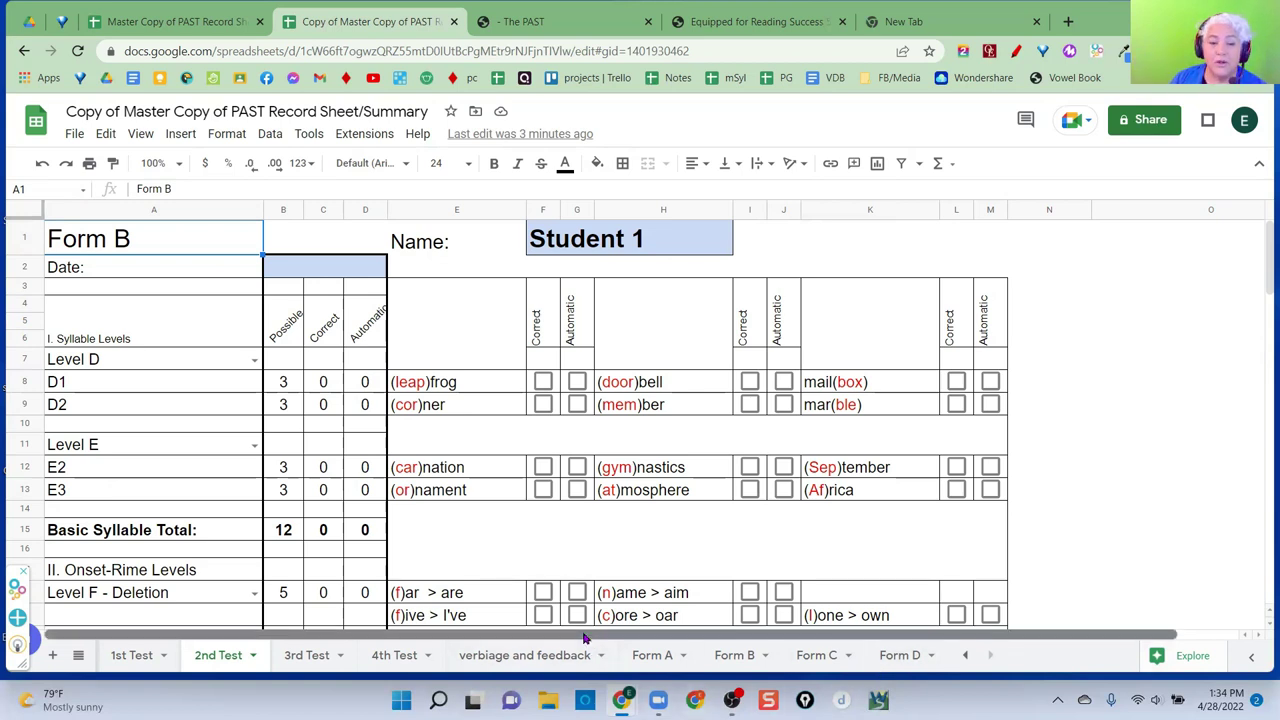
- Move from the 1st Test sheet to the Summary sheet, where Form A shows 1 correct, 1 automatic
{"action": "left_click", "coordinate": [120, 662]}
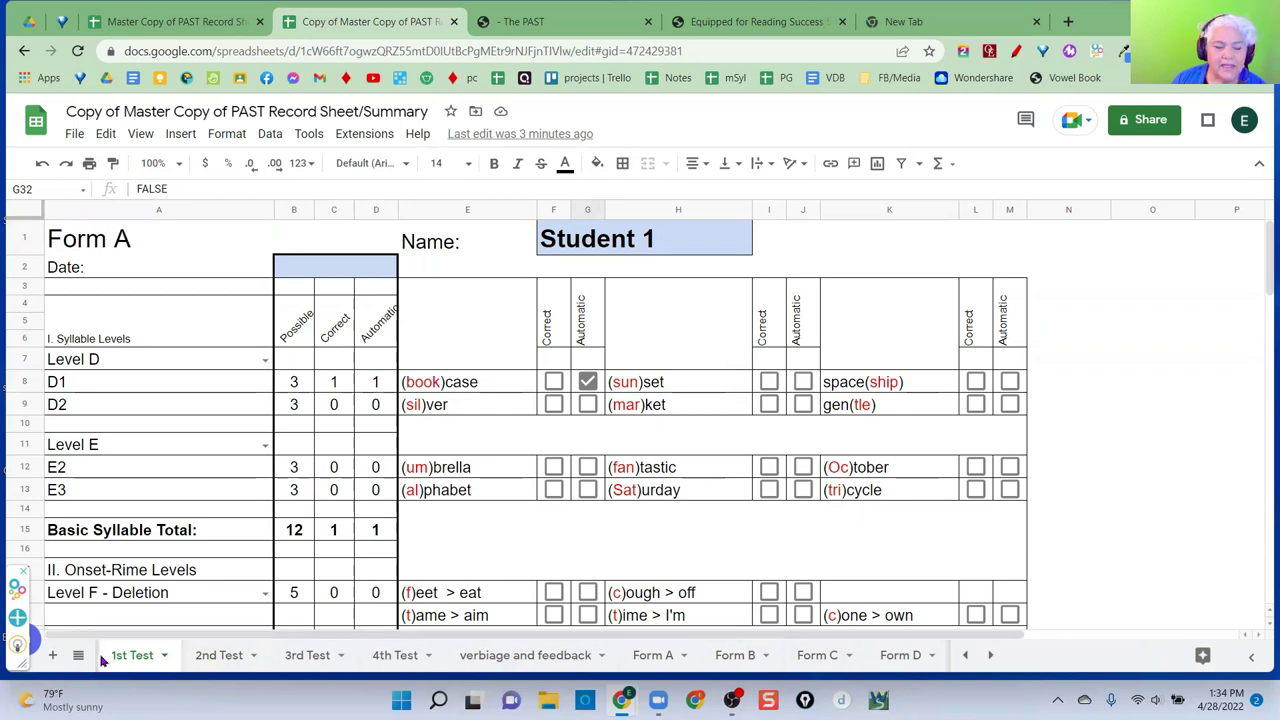
{"action": "left_click", "coordinate": [967, 658]}
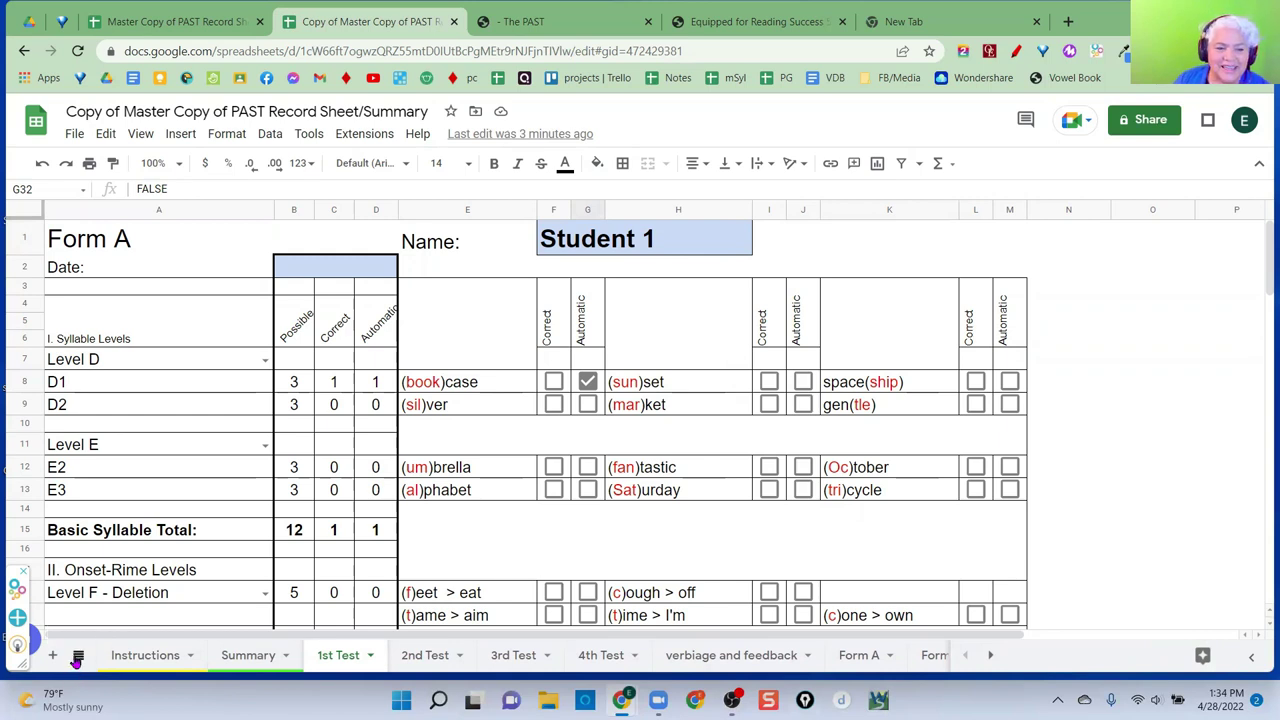
{"action": "left_click", "coordinate": [78, 656]}
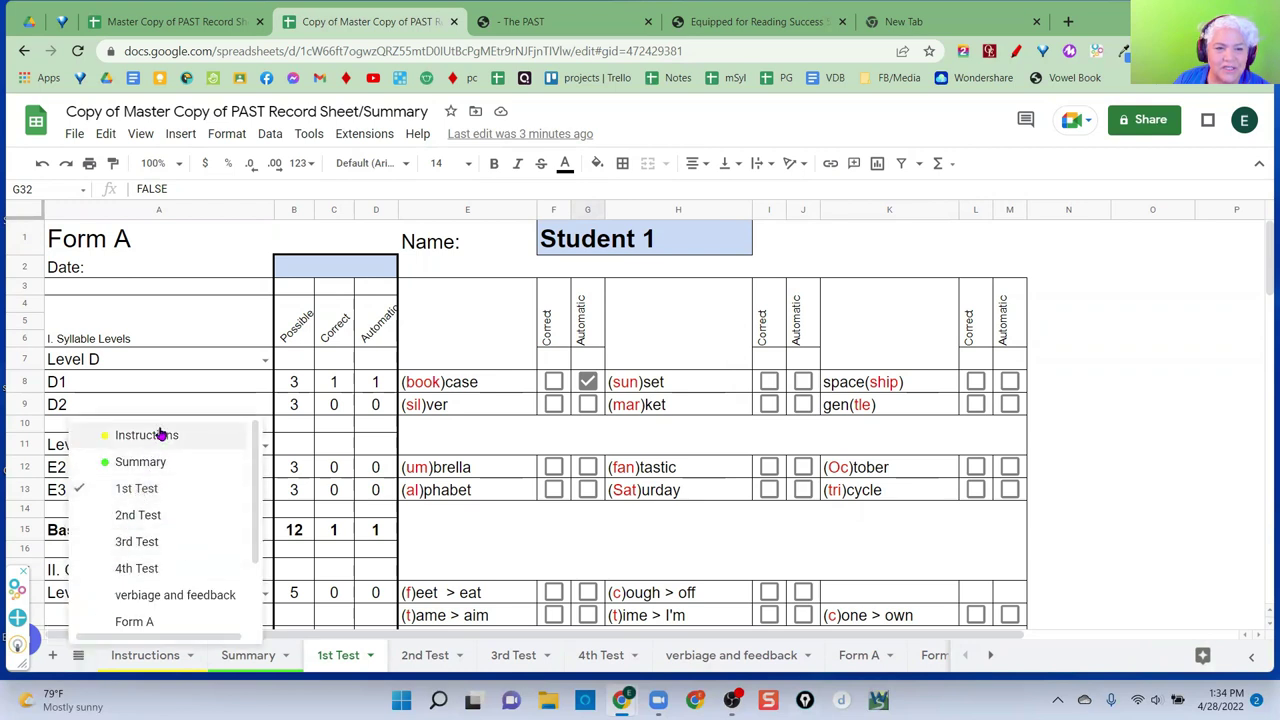
{"action": "left_click", "coordinate": [158, 465]}
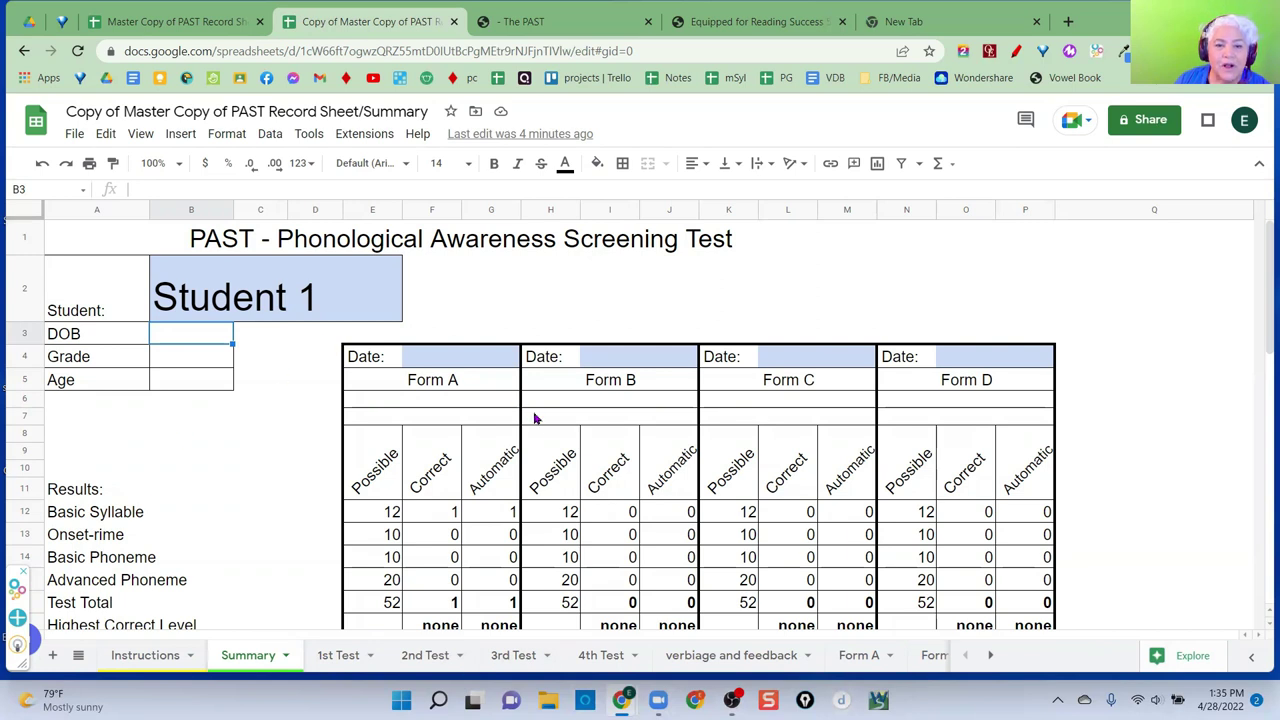
- Scroll the Summary down to the D1–M levels-passed rows and the PK approximate grade level
{"action": "scroll", "coordinate": [533, 425], "scroll_direction": "down", "scroll_amount": 3}
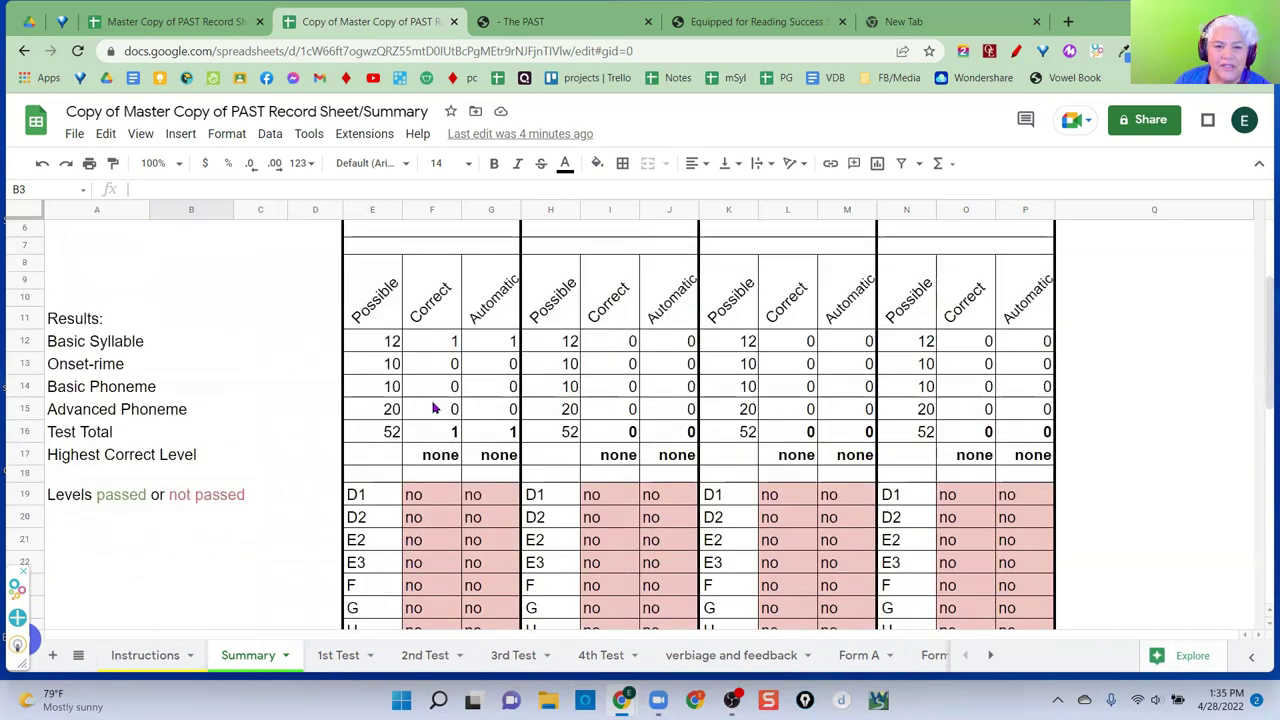
{"action": "scroll", "coordinate": [427, 525], "scroll_direction": "down", "scroll_amount": 3}
{"action": "scroll", "coordinate": [427, 527], "scroll_direction": "down", "scroll_amount": 3}
{"action": "scroll", "coordinate": [427, 527], "scroll_direction": "up", "scroll_amount": 2}
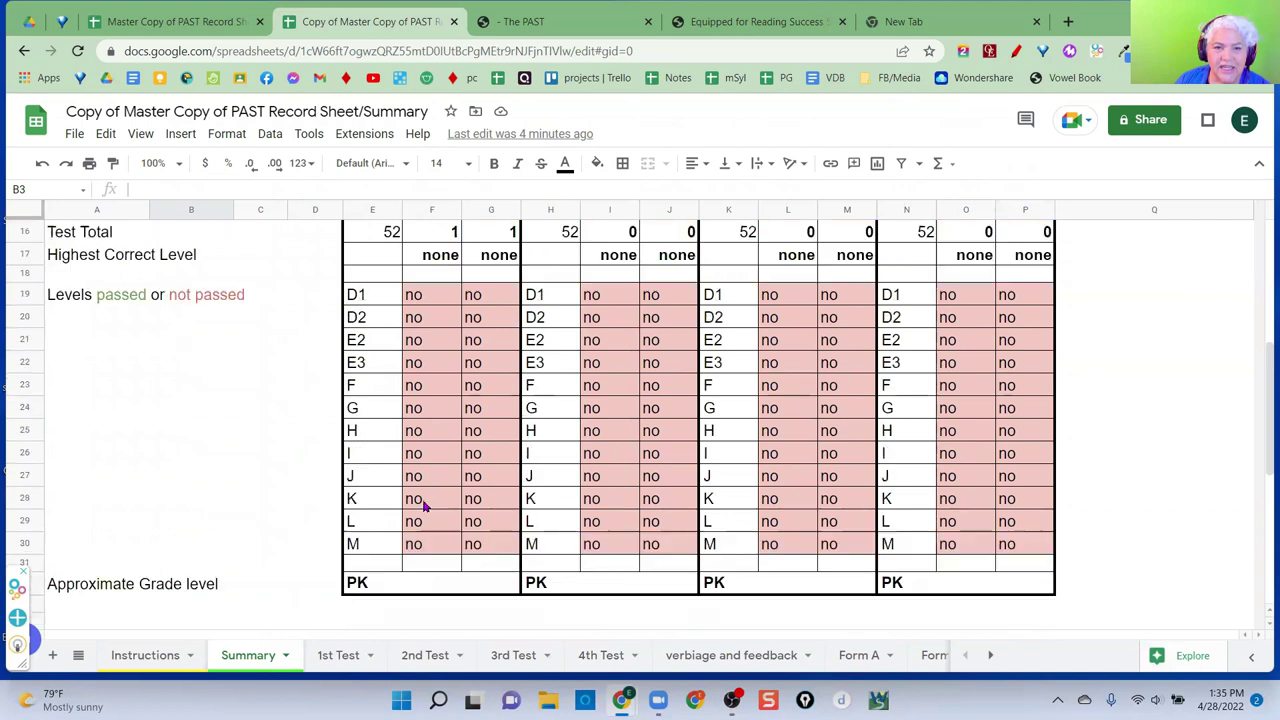
{"action": "scroll", "coordinate": [424, 505], "scroll_direction": "up", "scroll_amount": 2}
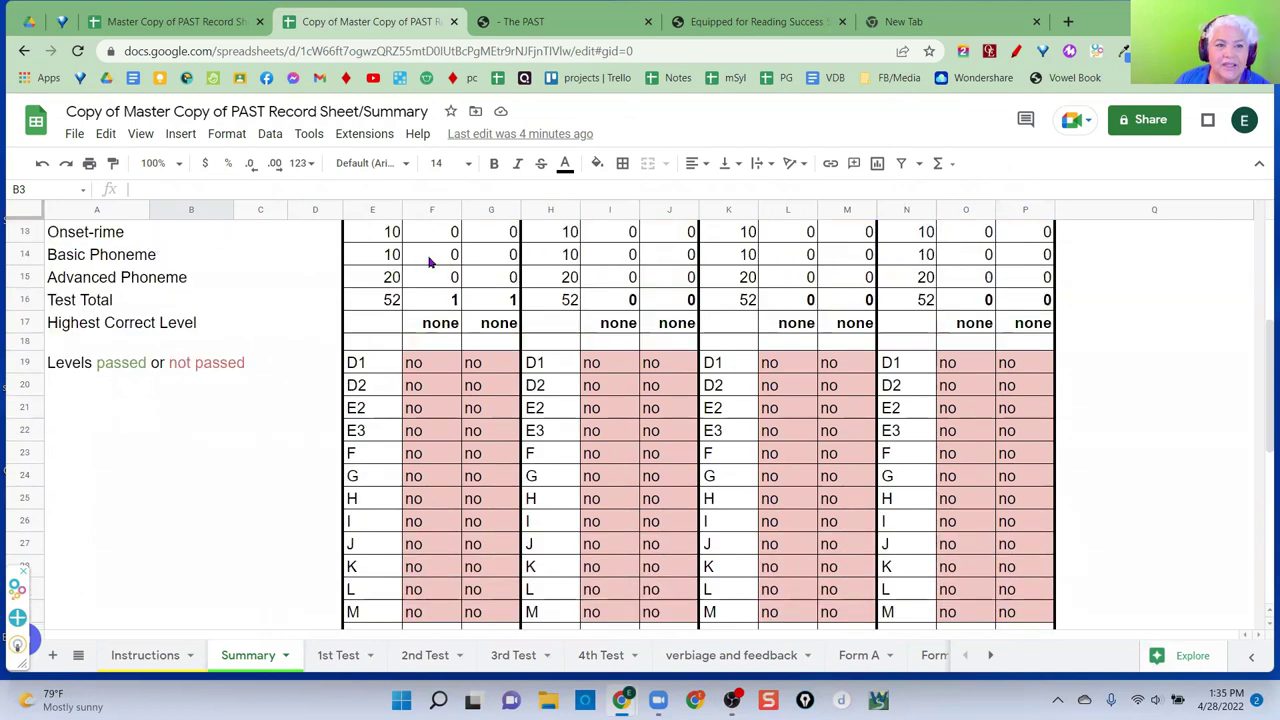
{"action": "scroll", "coordinate": [412, 250], "scroll_direction": "up", "scroll_amount": 2}
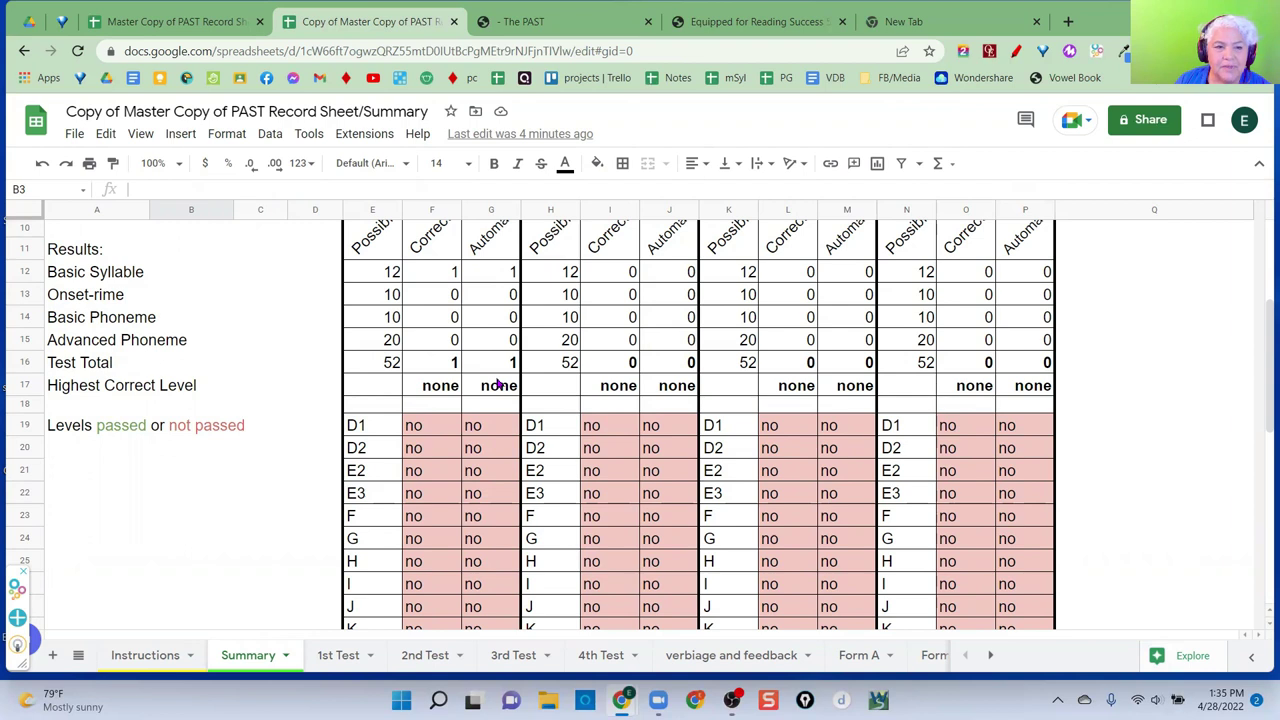
{"action": "scroll", "coordinate": [497, 385], "scroll_direction": "down", "scroll_amount": 1}
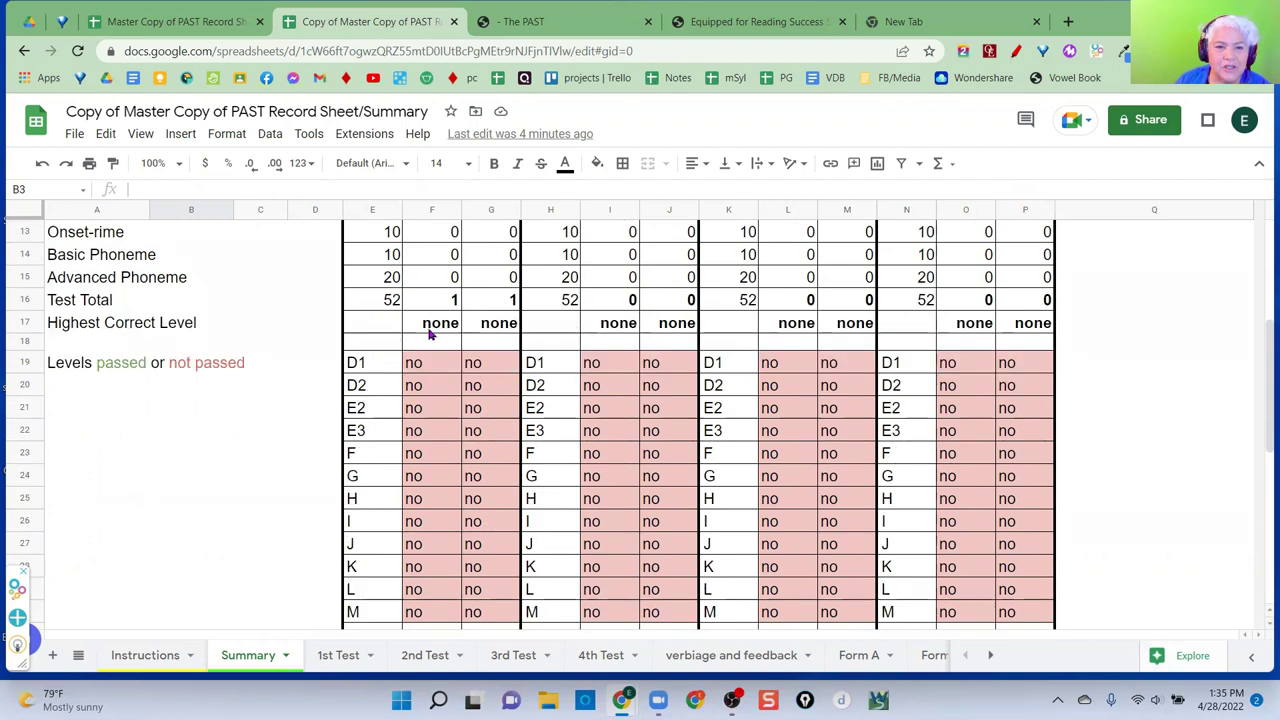
{"action": "scroll", "coordinate": [486, 366], "scroll_direction": "down", "scroll_amount": 1}
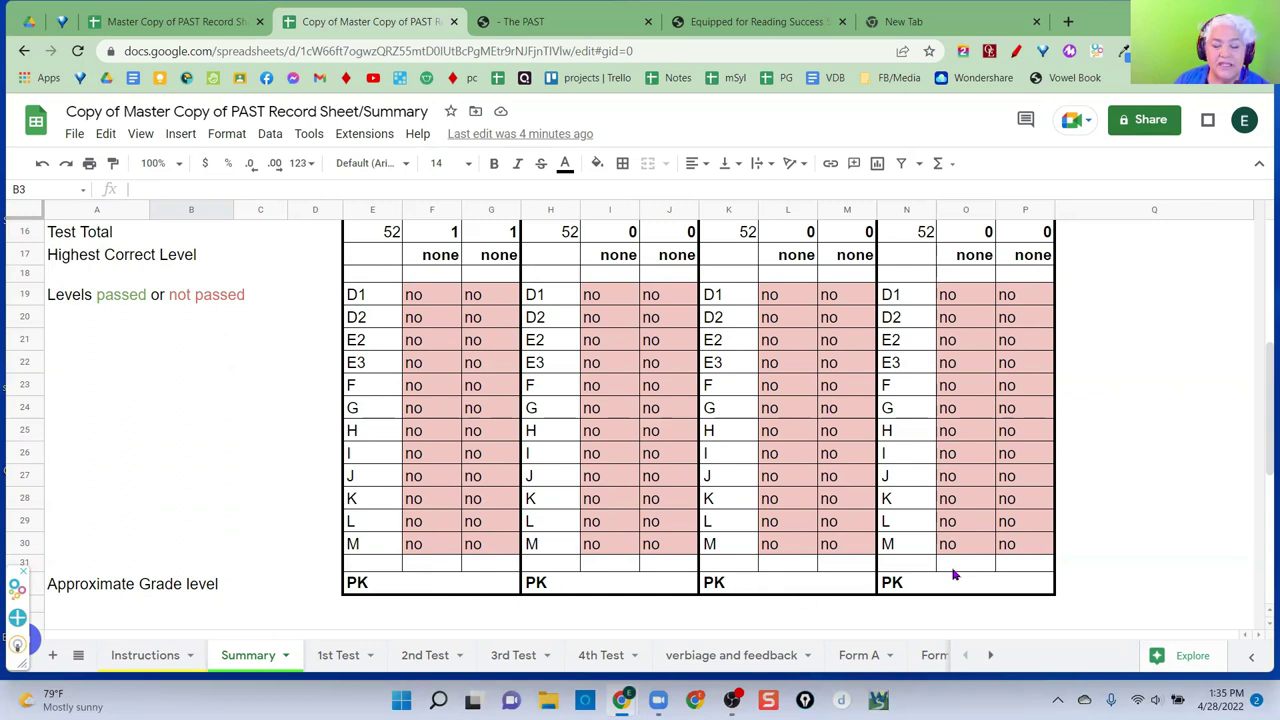
{"action": "scroll", "coordinate": [203, 516], "scroll_direction": "up", "scroll_amount": 5}
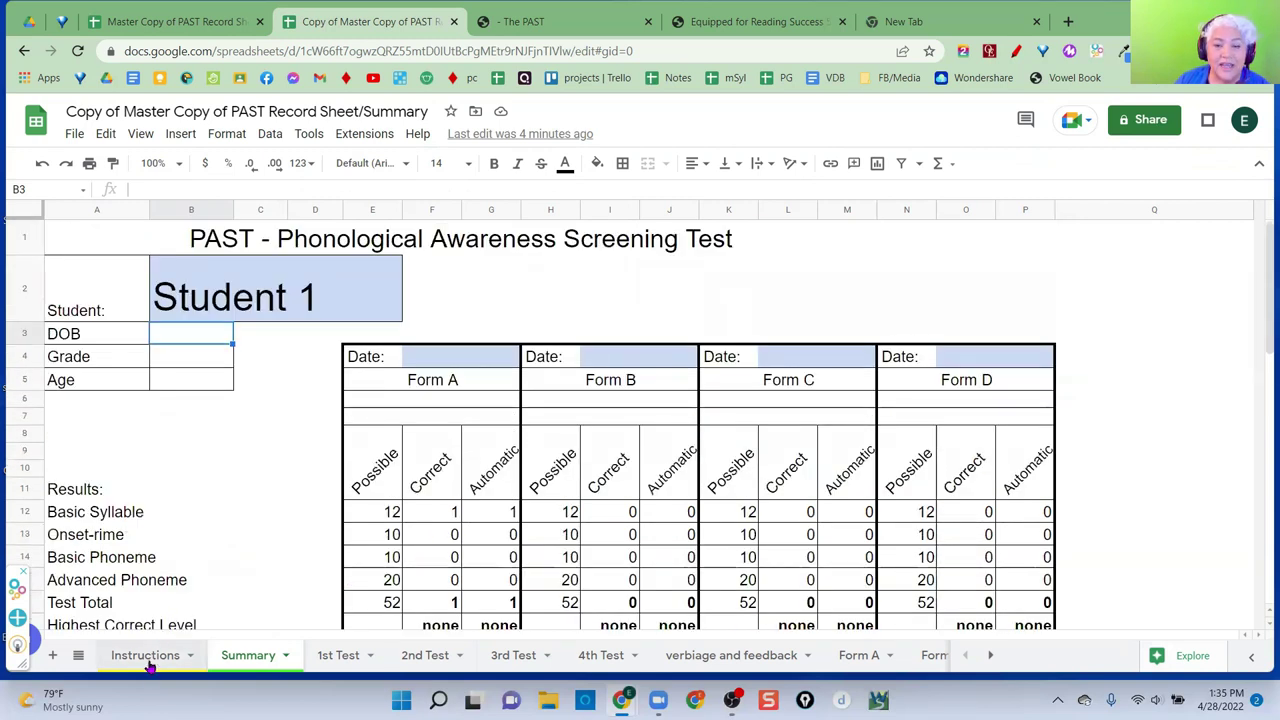
{"action": "scroll", "coordinate": [905, 520], "scroll_direction": "down", "scroll_amount": 6}
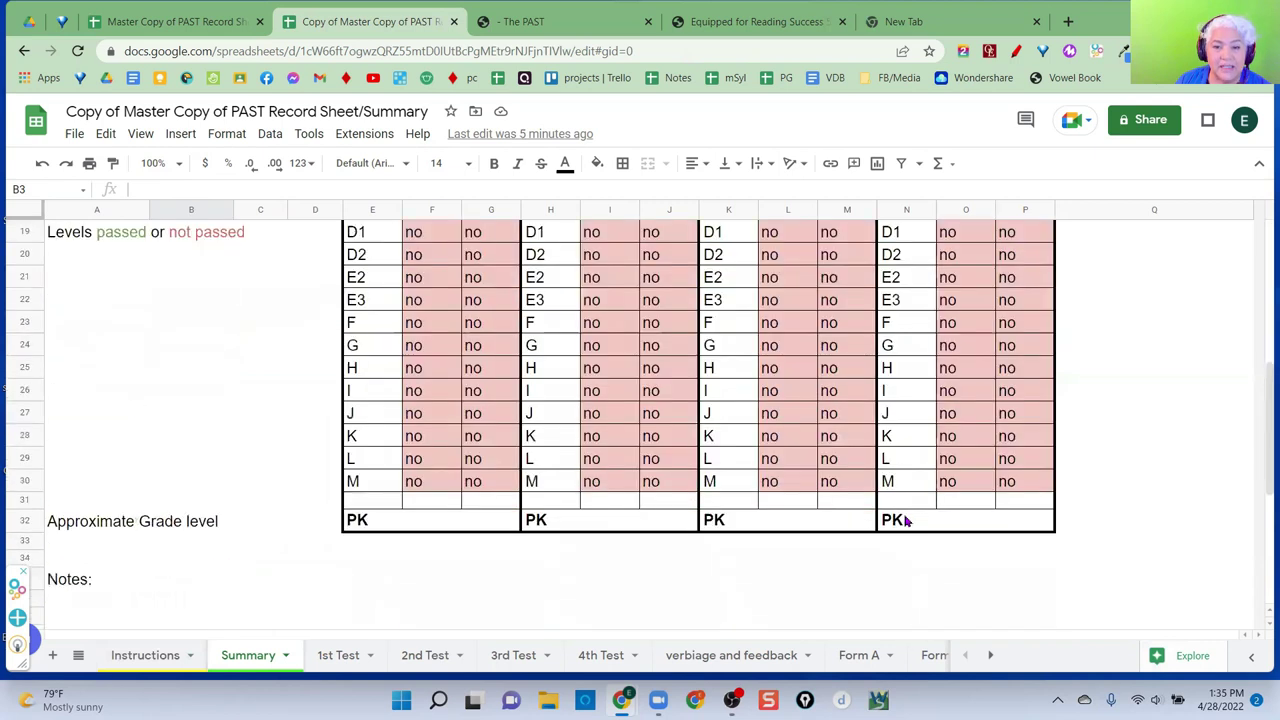
{"action": "scroll", "coordinate": [905, 520], "scroll_direction": "up", "scroll_amount": 2}
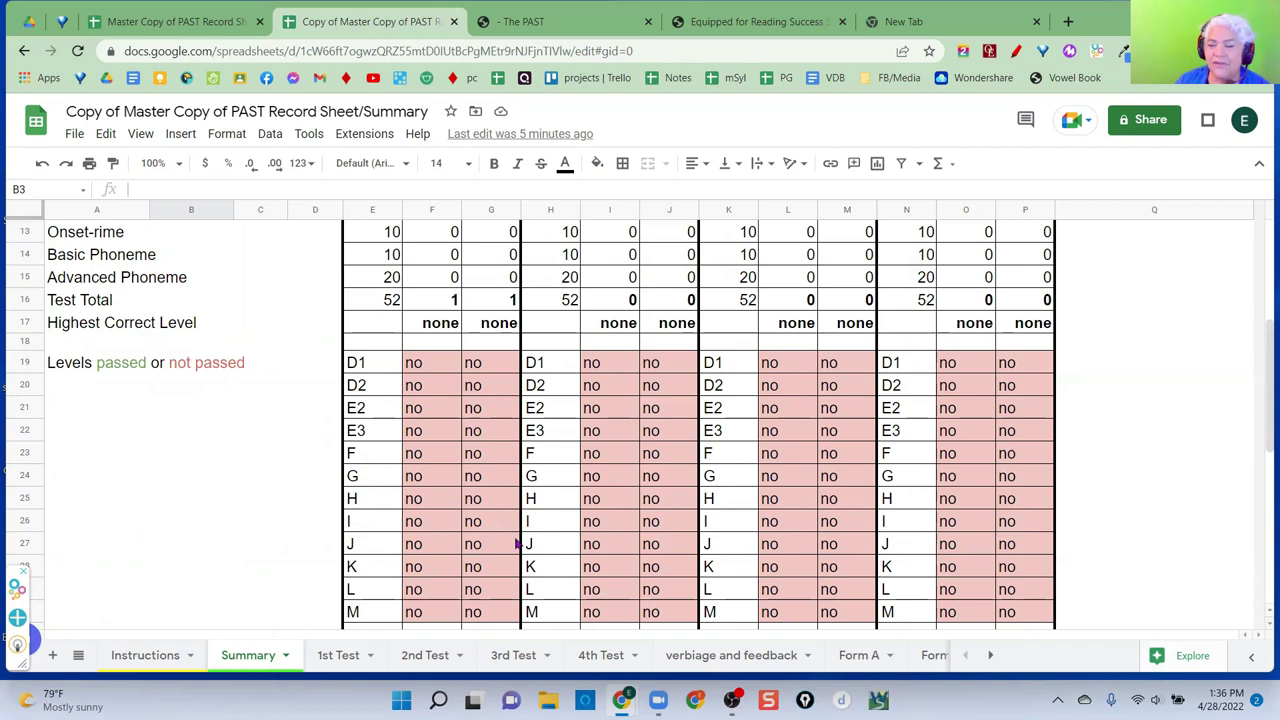
{"action": "scroll", "coordinate": [538, 543], "scroll_direction": "up", "scroll_amount": 5}
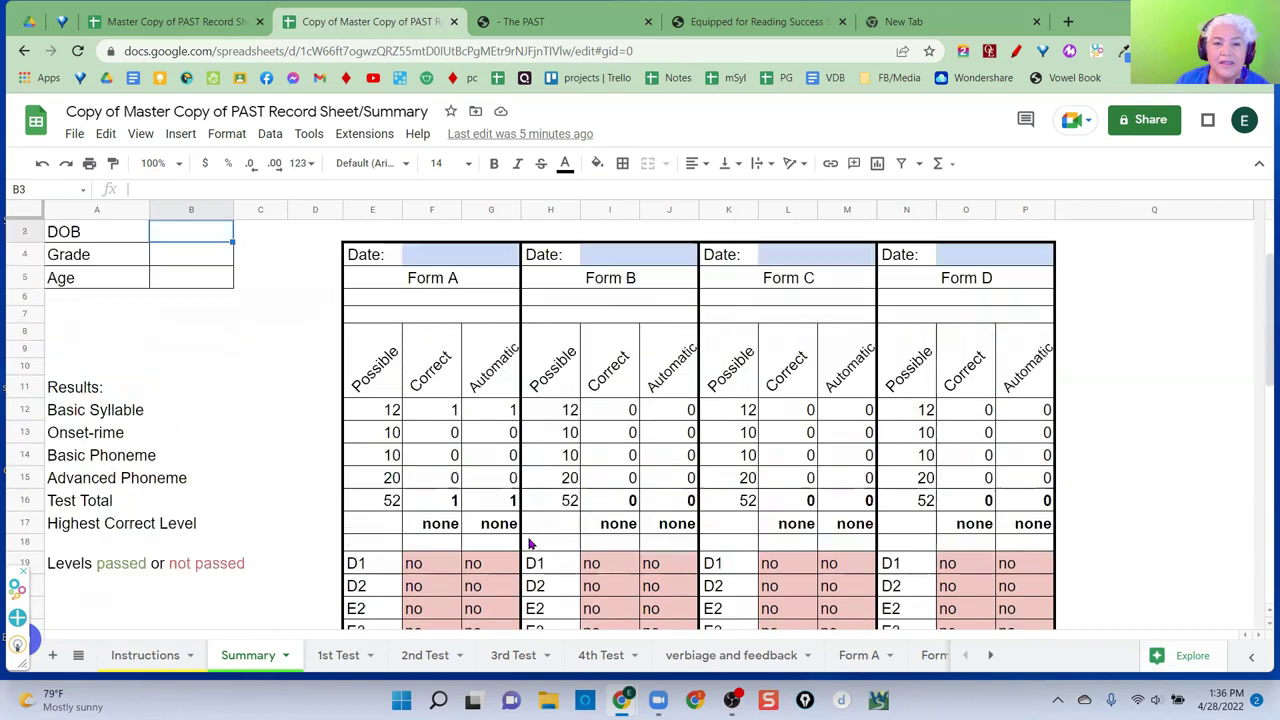